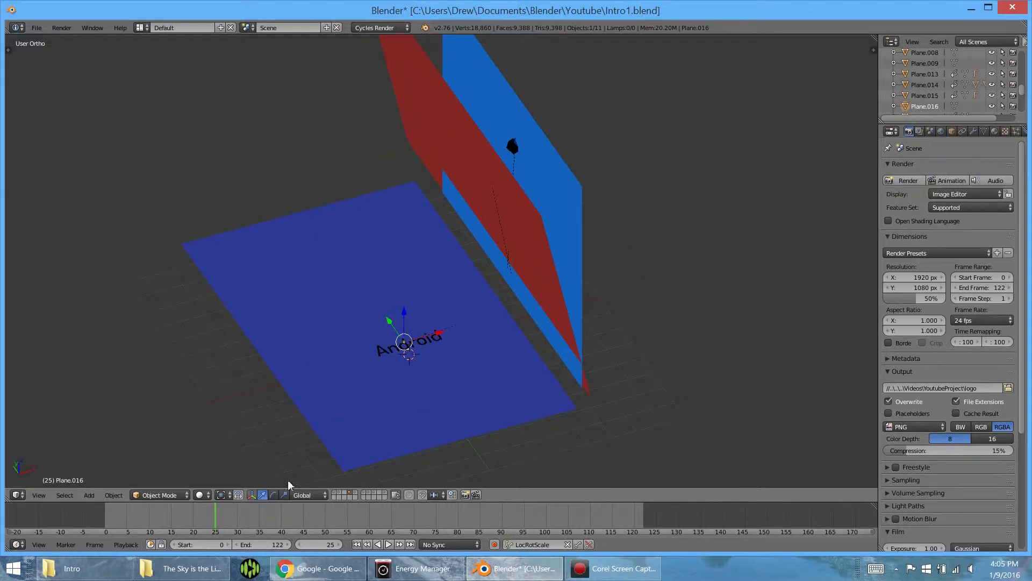
# Play and scrub through the intro animation to review how the coloured planes fold down in turn.
pyautogui.hotkey('alt', 'a')
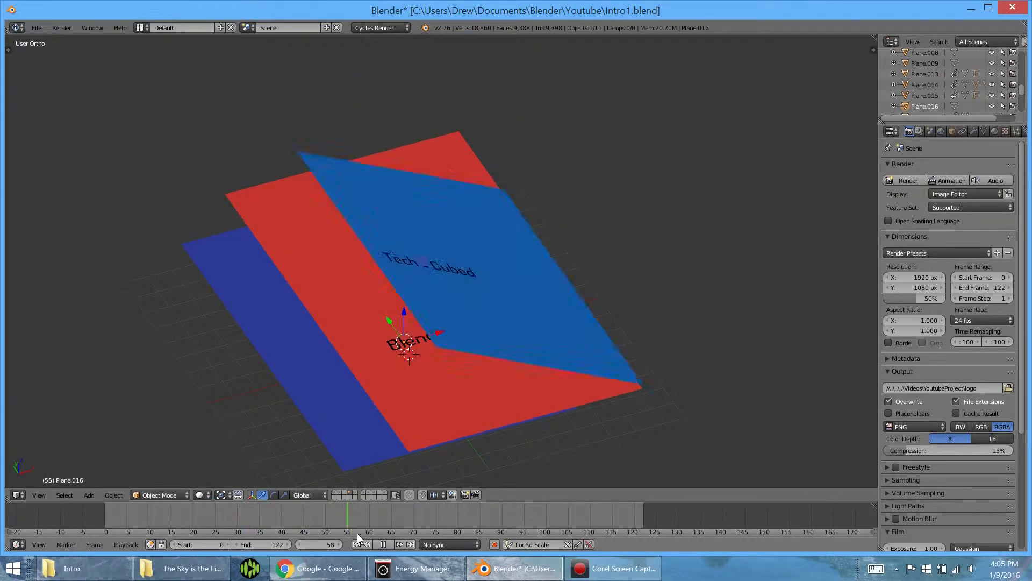
pyautogui.hotkey('alt', 'a')
pyautogui.moveTo(361, 532); pyautogui.dragTo(393, 527)
pyautogui.hotkey('alt', 'a')
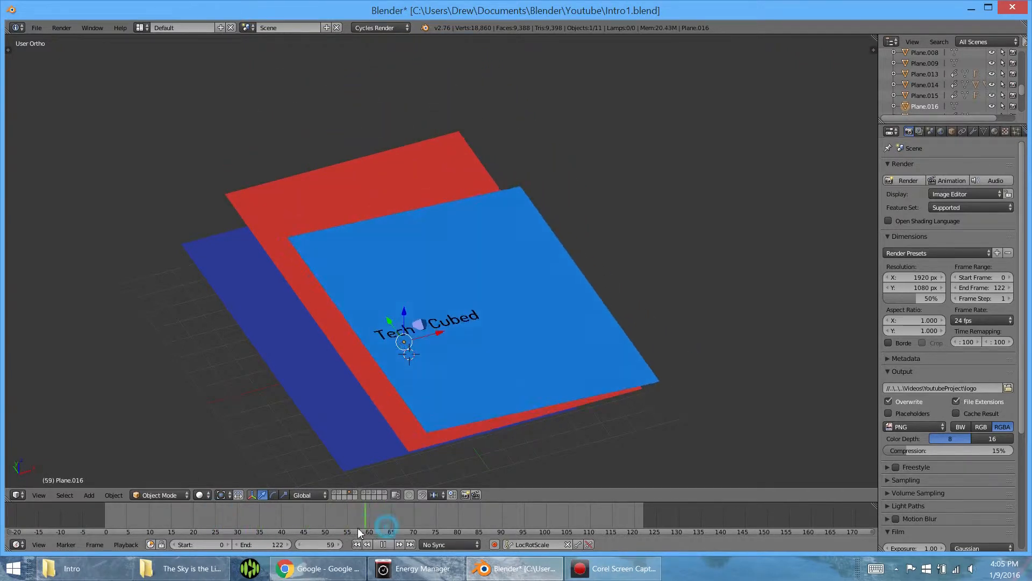
pyautogui.hotkey('alt', 'a')
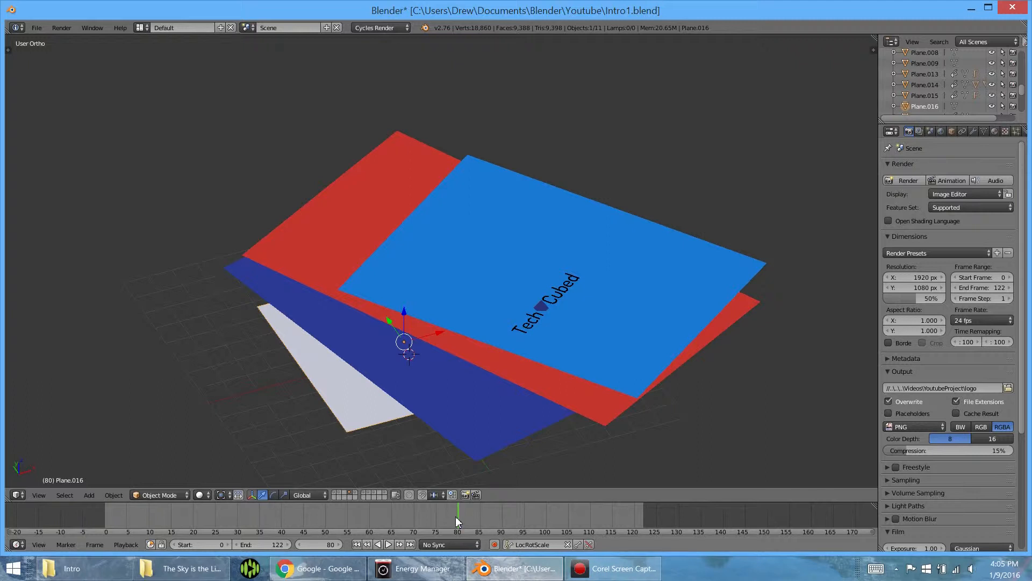
pyautogui.click(234, 508)
pyautogui.hotkey('alt', 'a')
pyautogui.moveTo(391, 532); pyautogui.dragTo(337, 519)
pyautogui.hotkey('alt', 'a')
pyautogui.hotkey('alt', 'a')
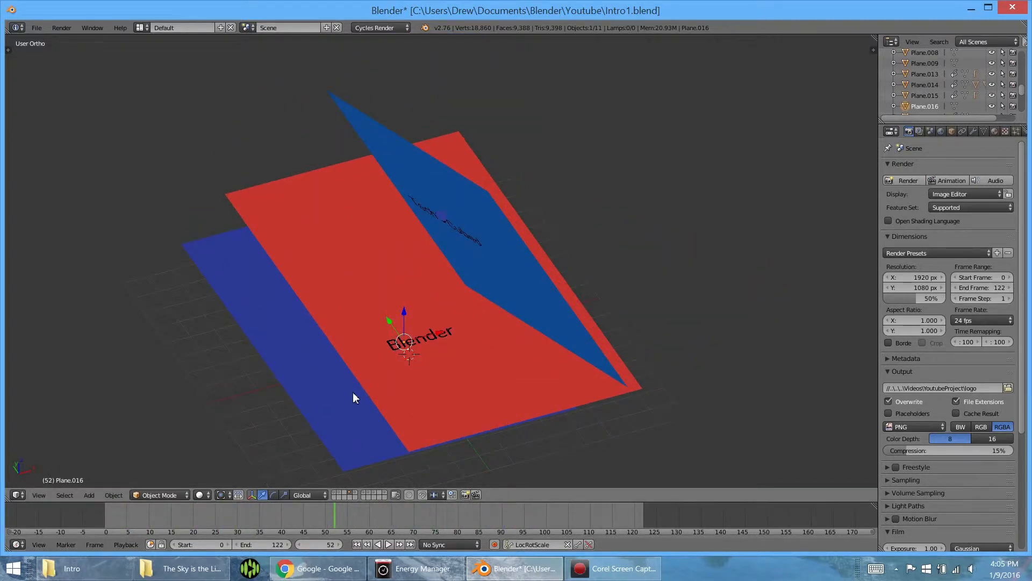
# Switch to layer 1 to examine the other plane arrangement, and return to layer 4.
pyautogui.hotkey('shift', '5')
pyautogui.hotkey('shift', '5')
pyautogui.moveTo(362, 338)
pyautogui.mouseDown(button='middle')
pyautogui.moveTo(396, 343)
pyautogui.moveTo(369, 343)
pyautogui.mouseUp(button='middle')
pyautogui.press('1')
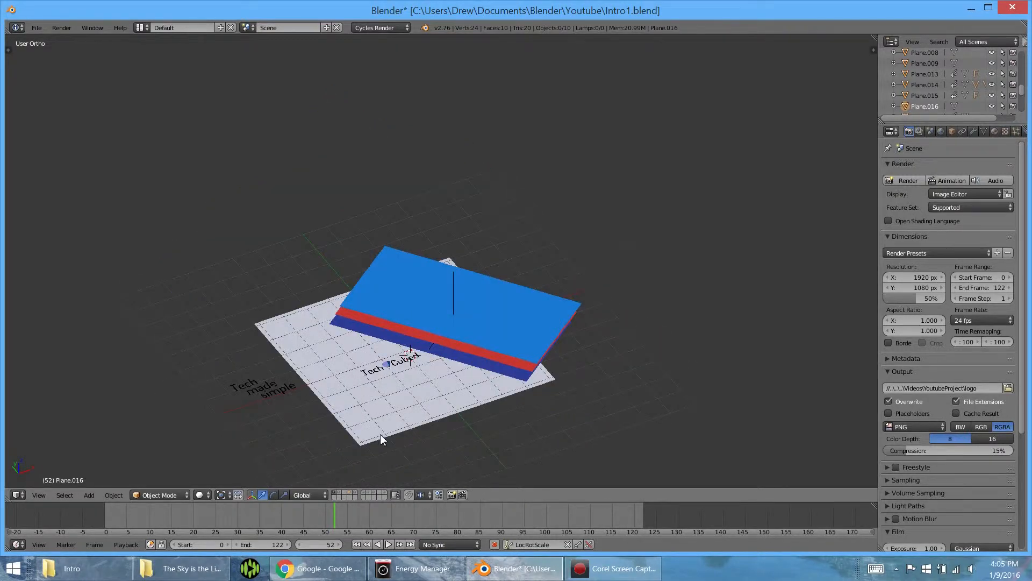
pyautogui.scroll(4, 380, 437)
pyautogui.scroll(-2, 372, 432)
pyautogui.keyDown('shift'); pyautogui.moveTo(352, 429); pyautogui.dragTo(325, 366, button='middle'); pyautogui.keyUp('shift')
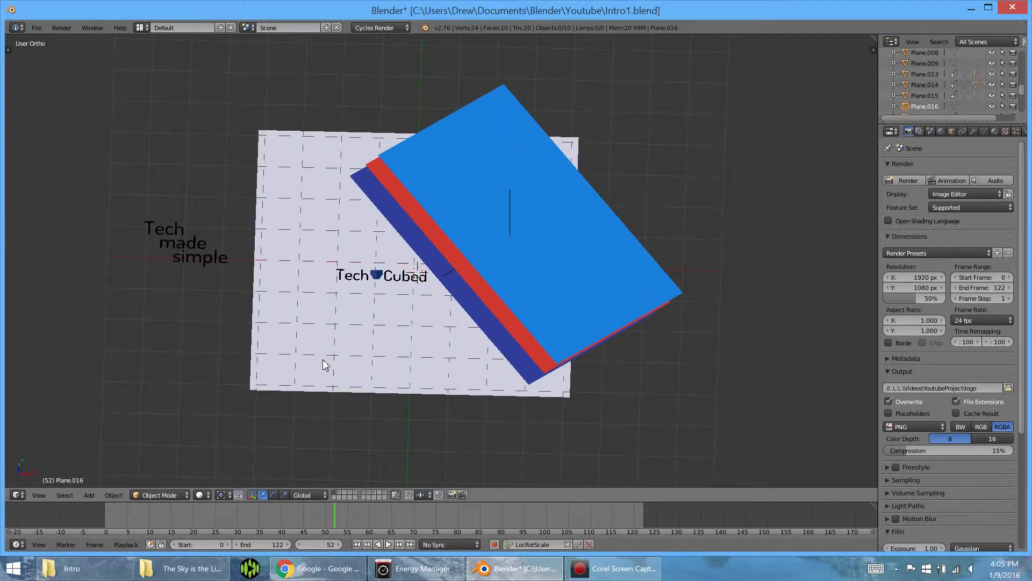
pyautogui.press('4')
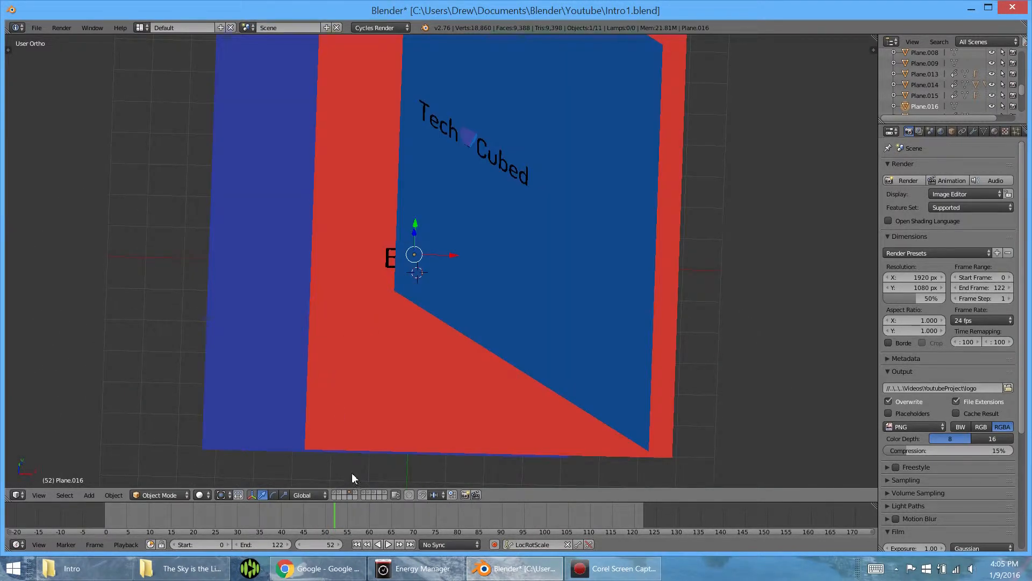
# Go to frame 21, select the Android text on the dark blue plane and show its object properties.
pyautogui.moveTo(325, 508); pyautogui.dragTo(200, 514)
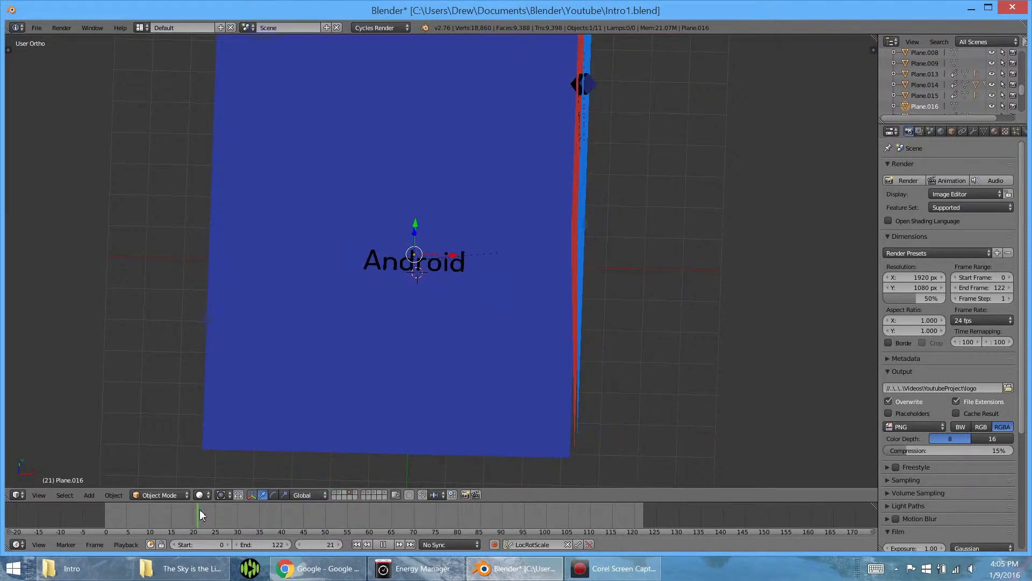
pyautogui.moveTo(384, 284); pyautogui.dragTo(379, 250, button='middle')
pyautogui.scroll(4, 379, 382)
pyautogui.scroll(3, 309, 362)
pyautogui.keyDown('shift'); pyautogui.moveTo(282, 405); pyautogui.dragTo(312, 331, button='middle'); pyautogui.keyUp('shift')
pyautogui.rightClick(302, 335)
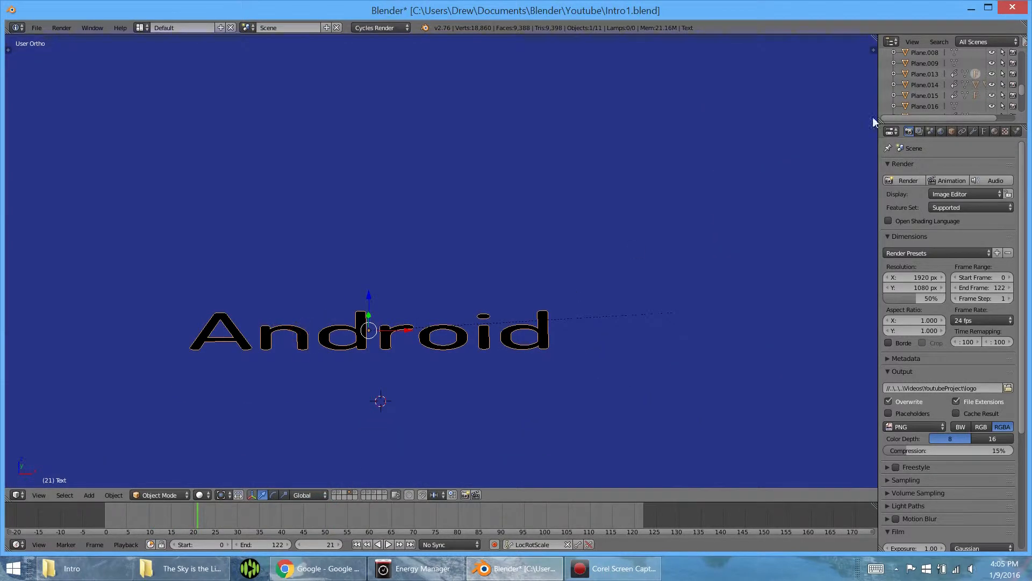
pyautogui.click(952, 131)
pyautogui.scroll(-6, 448, 264)
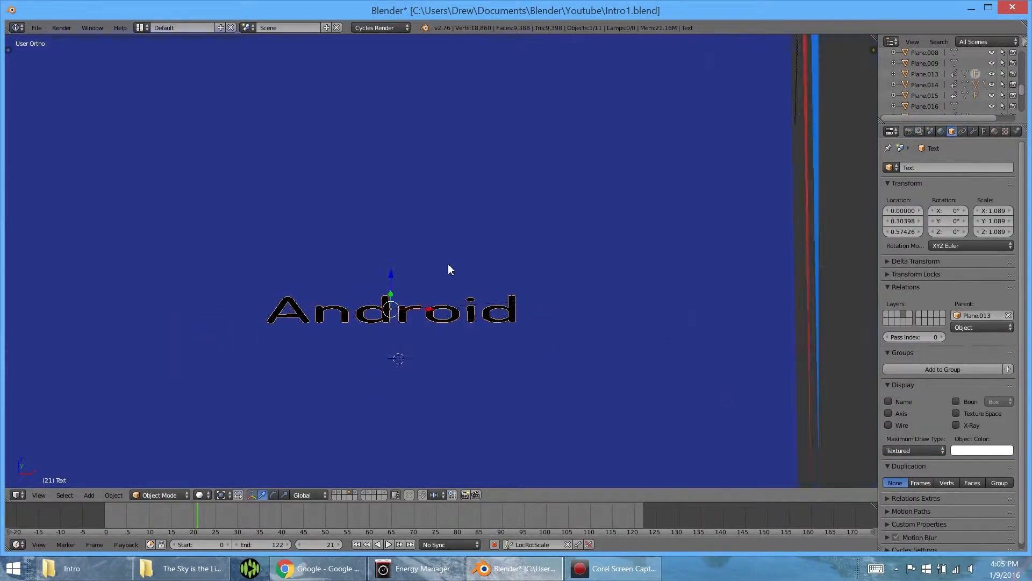
# Parent the Android text to the dark blue plane.
pyautogui.scroll(3, 328, 345)
pyautogui.moveTo(328, 345); pyautogui.dragTo(265, 228, button='middle')
pyautogui.rightClick(265, 228)
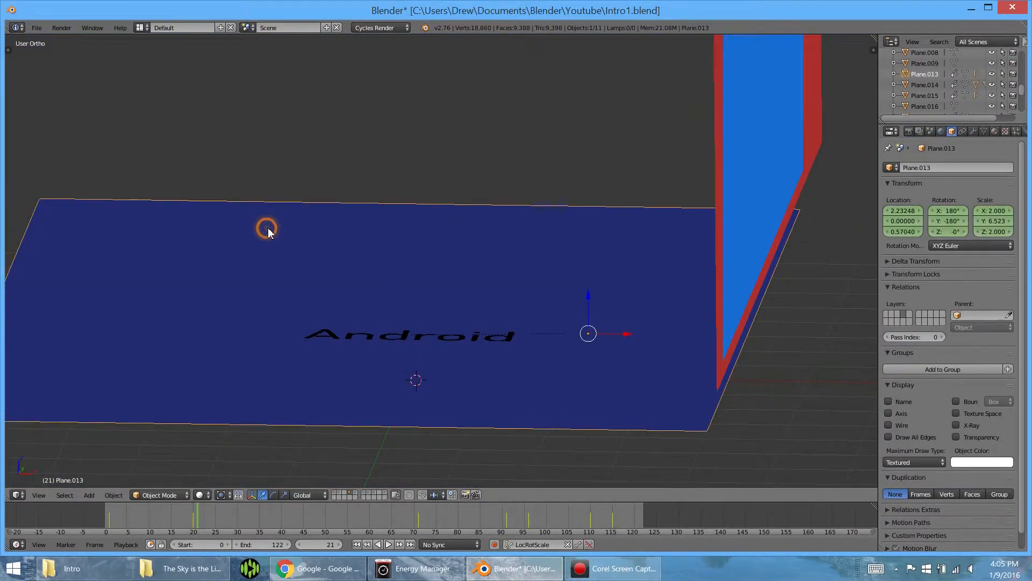
pyautogui.moveTo(385, 292); pyautogui.dragTo(371, 367, button='middle')
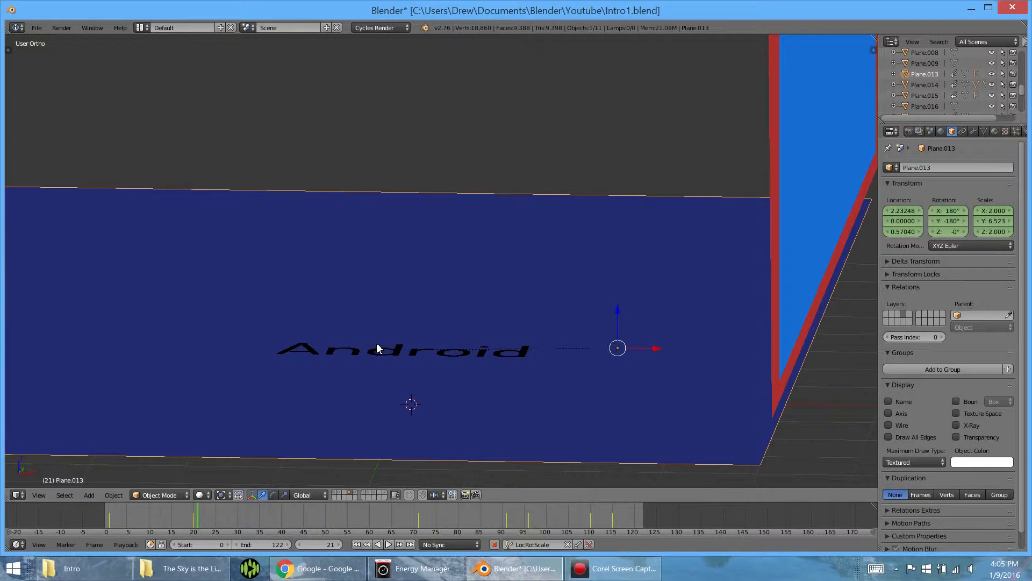
pyautogui.keyDown('shift'); pyautogui.rightClick(358, 353); pyautogui.keyUp('shift')
pyautogui.keyDown('shift'); pyautogui.rightClick(346, 221); pyautogui.keyUp('shift')
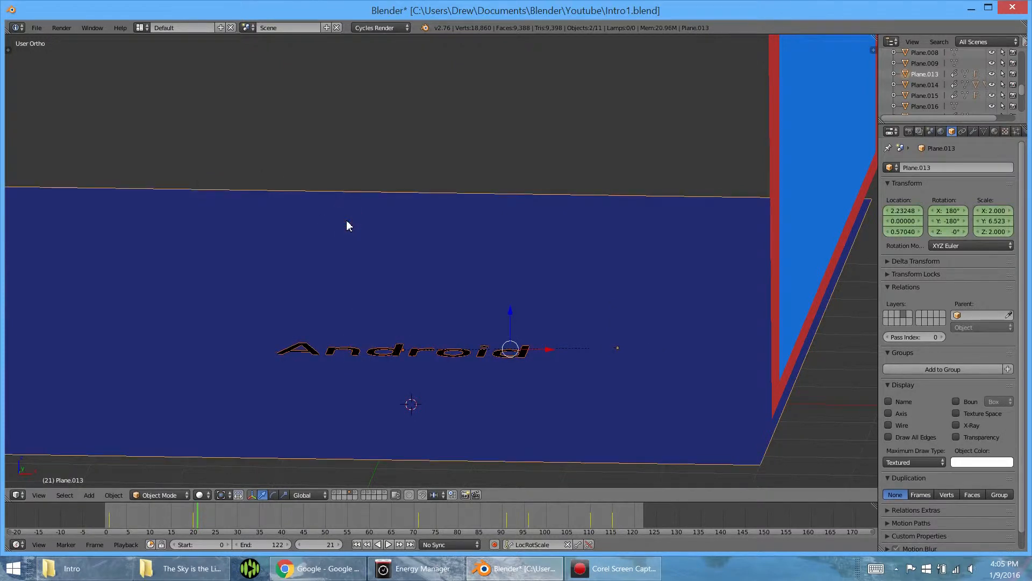
pyautogui.hotkey('ctrl', 'p')
pyautogui.click(346, 222)
# Step back and forth through the early frames and play them to check how the Android text follows its plane.
pyautogui.moveTo(299, 286); pyautogui.dragTo(330, 298, button='middle')
pyautogui.scroll(-4, 330, 299)
pyautogui.press('Right')
pyautogui.press('Right')
pyautogui.press('Right')
pyautogui.press('Right')
pyautogui.press('Right')
pyautogui.press('Left')
pyautogui.press('Left')
pyautogui.press('Left')
pyautogui.press('Left')
pyautogui.press('Left')
pyautogui.press('Left')
pyautogui.press('Left')
pyautogui.press('Left')
pyautogui.press('Left')
pyautogui.press('Left')
pyautogui.press('Left')
pyautogui.press('Left')
pyautogui.press('Left')
pyautogui.press('Left')
pyautogui.press('Left')
pyautogui.press('Left')
pyautogui.press('Left')
pyautogui.press('Left')
pyautogui.press('Left')
pyautogui.press('Left')
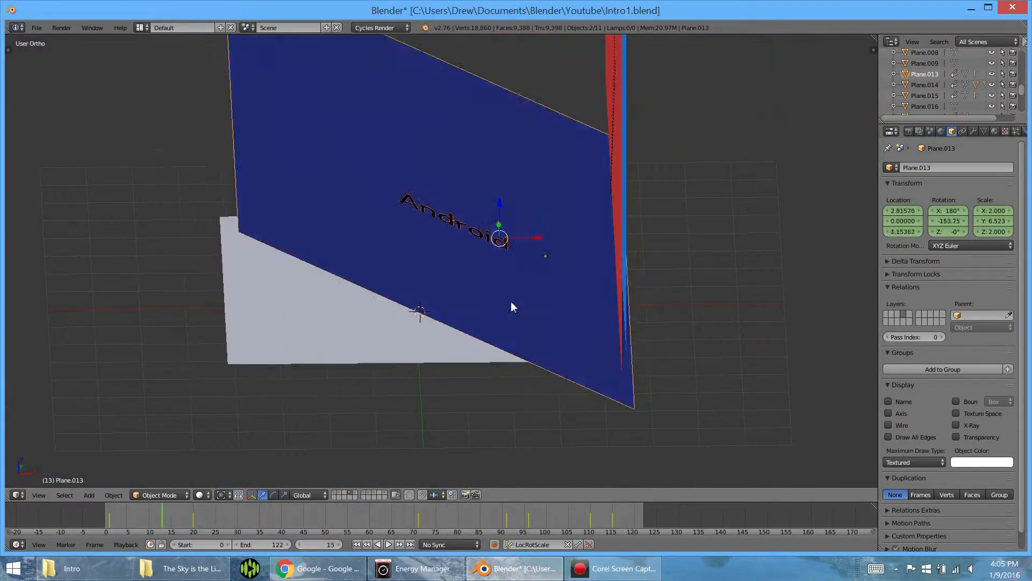
pyautogui.moveTo(519, 293); pyautogui.dragTo(574, 300, button='middle')
pyautogui.press('Right')
pyautogui.press('Right')
pyautogui.press('Right')
pyautogui.press('Right')
pyautogui.press('Right')
pyautogui.press('Right')
pyautogui.press('Right')
pyautogui.press('Right')
pyautogui.press('Right')
pyautogui.press('Right')
pyautogui.press('Right')
pyautogui.press('Right')
pyautogui.press('Right')
pyautogui.press('Right')
pyautogui.press('Right')
pyautogui.press('Right')
pyautogui.press('Right')
pyautogui.press('Right')
pyautogui.press('Right')
pyautogui.press('Right')
pyautogui.press('Right')
pyautogui.press('Right')
pyautogui.press('Right')
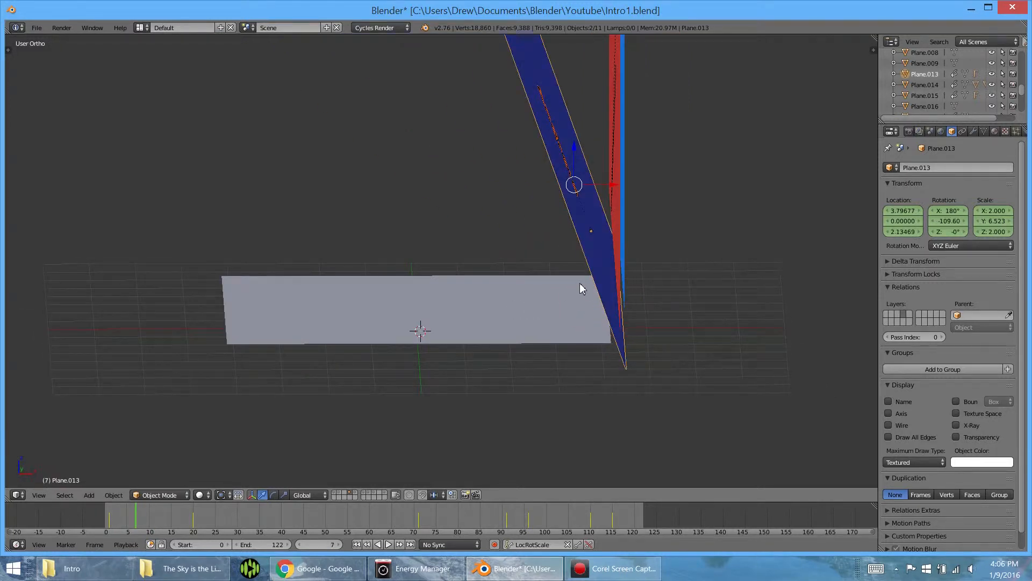
pyautogui.press('Left')
pyautogui.press('Left')
pyautogui.press('Left')
pyautogui.press('Left')
pyautogui.press('Left')
pyautogui.press('Left')
pyautogui.press('Left')
pyautogui.press('Left')
pyautogui.press('Left')
pyautogui.press('Left')
pyautogui.press('Left')
pyautogui.press('Left')
pyautogui.press('Left')
pyautogui.press('Left')
pyautogui.press('Left')
pyautogui.press('Left')
pyautogui.press('Left')
pyautogui.press('Left')
pyautogui.press('Left')
pyautogui.press('Left')
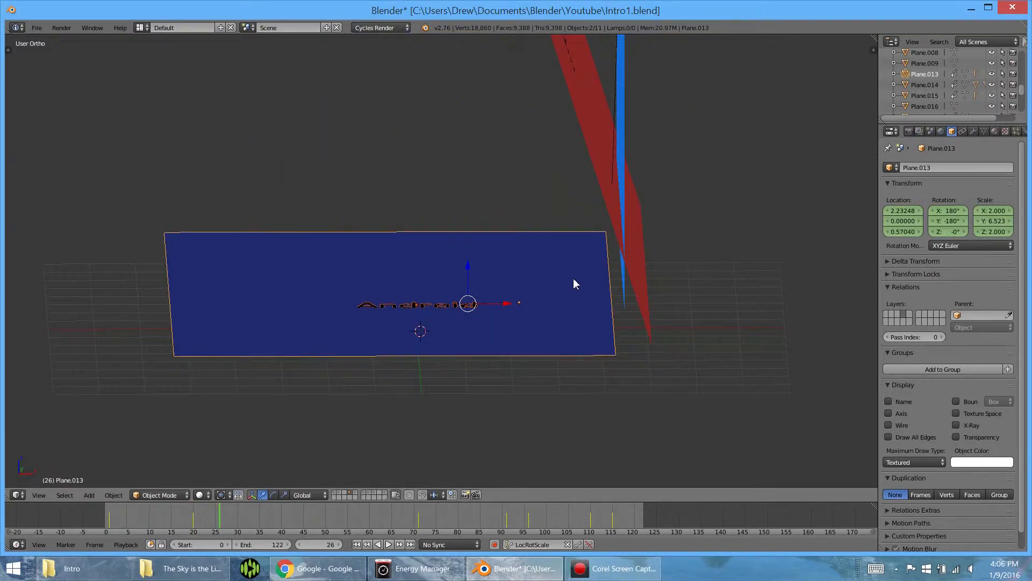
pyautogui.moveTo(560, 280); pyautogui.dragTo(495, 210, button='middle')
pyautogui.click(111, 514)
pyautogui.hotkey('alt', 'a')
pyautogui.hotkey('alt', 'a')
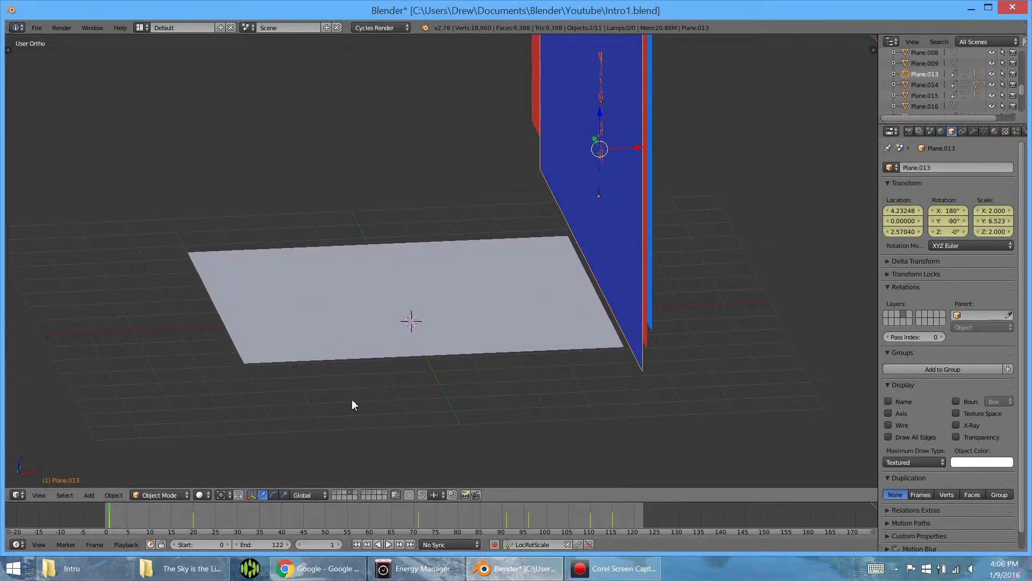
# In Edit Mode, snap the 3D cursor to the lower edge of the upright dark blue plane and return to Object Mode.
pyautogui.press('Left')
pyautogui.press('Tab')
pyautogui.moveTo(616, 300); pyautogui.dragTo(670, 320, button='middle')
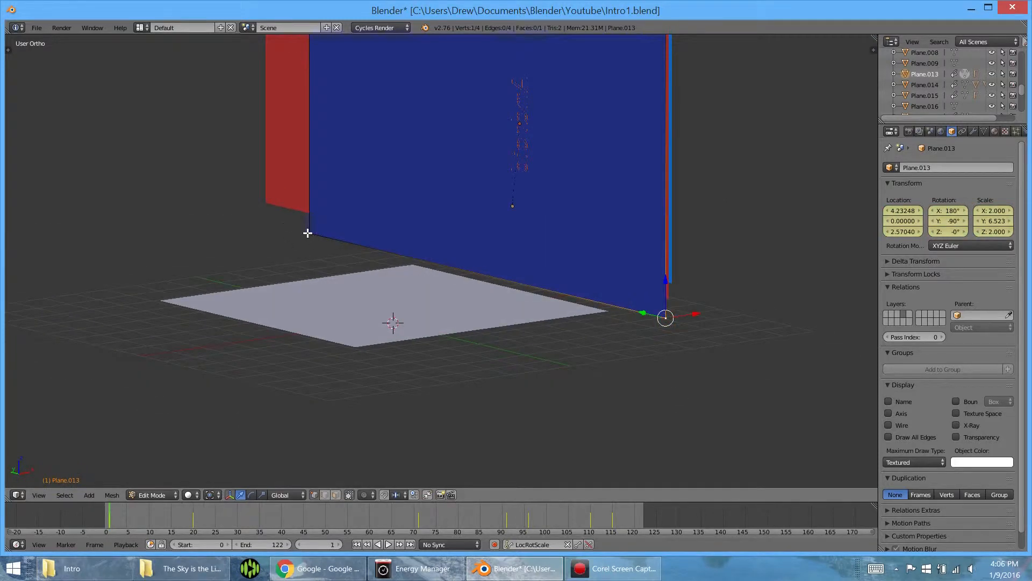
pyautogui.hotkey('shift', 's')
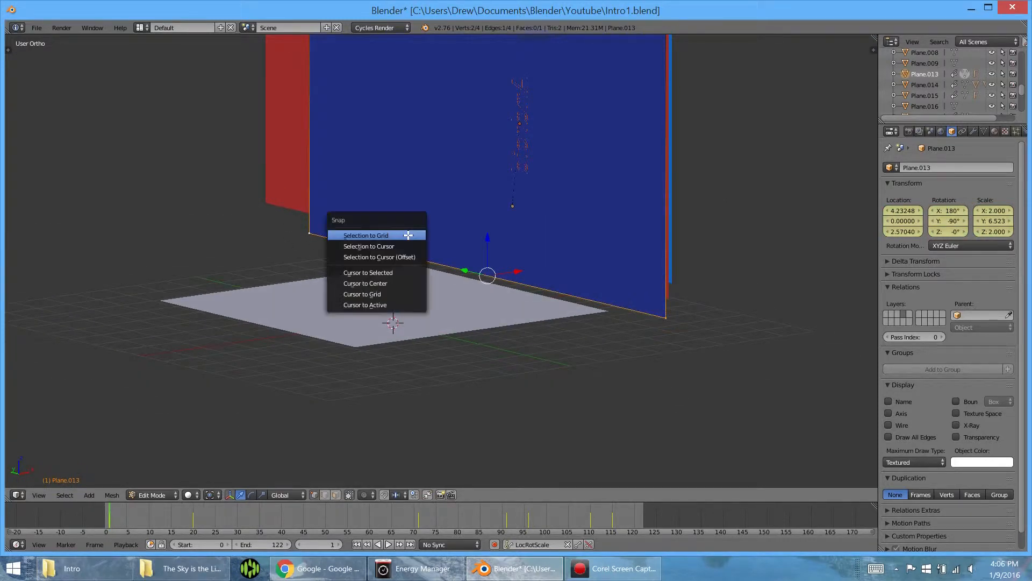
pyautogui.click(389, 271)
pyautogui.scroll(2, 534, 294)
pyautogui.hotkey('shift', 's')
pyautogui.click(456, 276)
pyautogui.moveTo(522, 286); pyautogui.dragTo(487, 278, button='middle')
pyautogui.press('Tab')
# Set the pivot point to 3D Cursor.
pyautogui.press('r')
pyautogui.rightClick(508, 152)
pyautogui.click(199, 495)
pyautogui.click(214, 493)
pyautogui.click(221, 494)
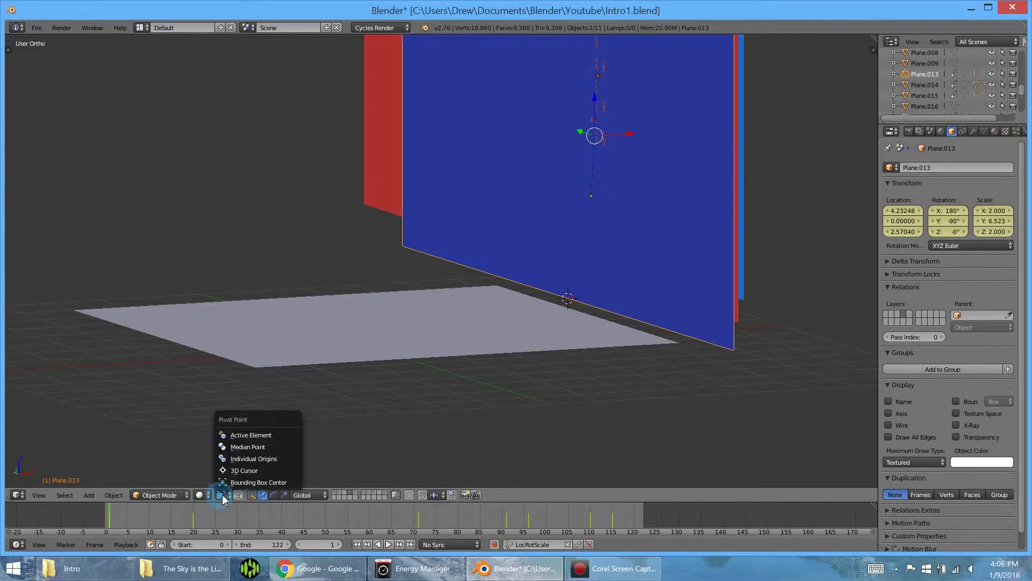
pyautogui.click(242, 472)
# Try rotating the dark blue plane and its text about the global Y axis around the 3D cursor.
pyautogui.rightClick(555, 138)
pyautogui.press('r')
pyautogui.press('y')
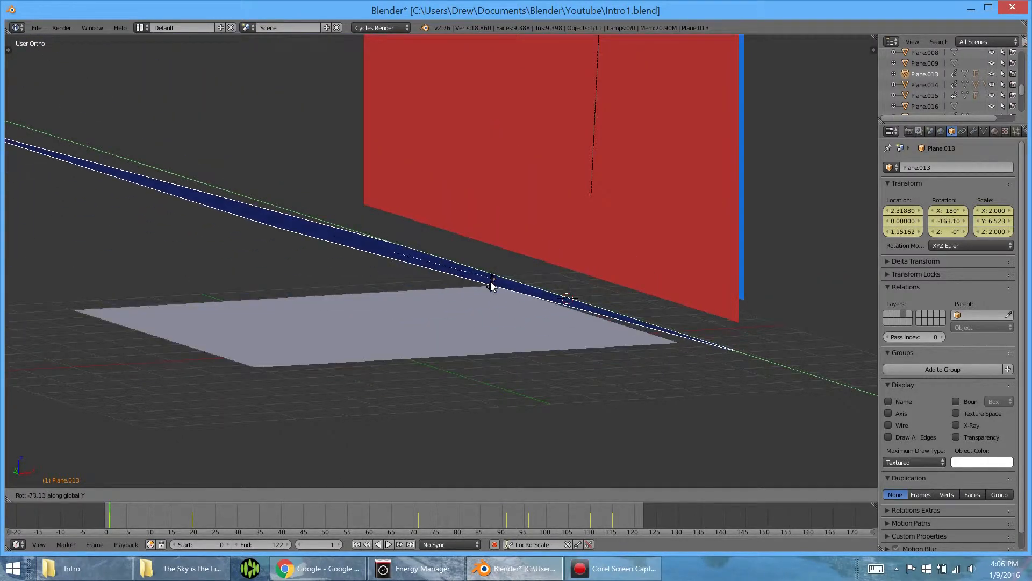
pyautogui.rightClick(489, 281)
# Play and scrub the timeline to review the plane's fold-down and slide-away, stopping at frame 24.
pyautogui.moveTo(443, 354); pyautogui.dragTo(423, 351, button='middle')
pyautogui.hotkey('alt', 'a')
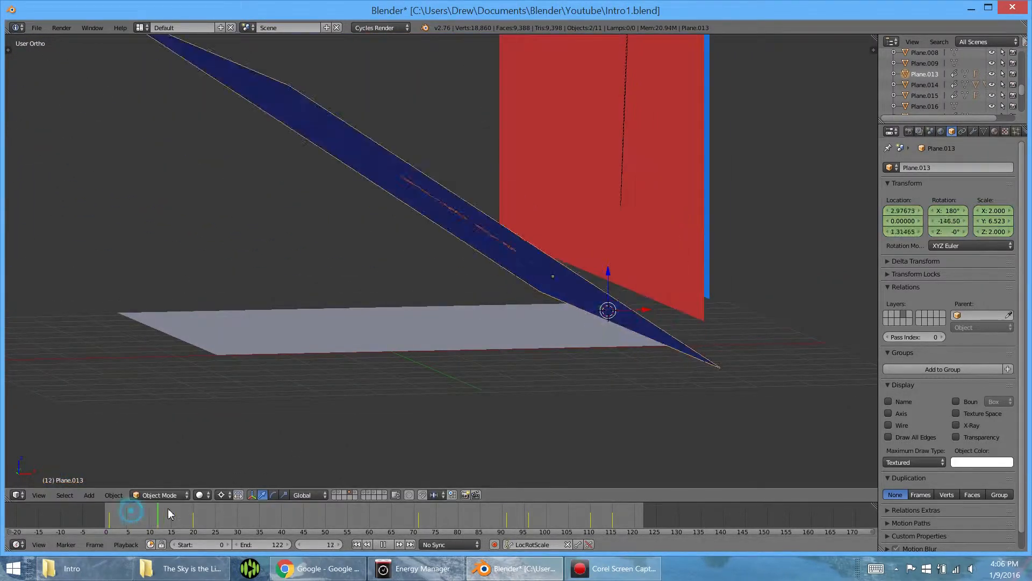
pyautogui.moveTo(371, 525); pyautogui.dragTo(182, 517)
pyautogui.moveTo(295, 346); pyautogui.dragTo(296, 369, button='middle')
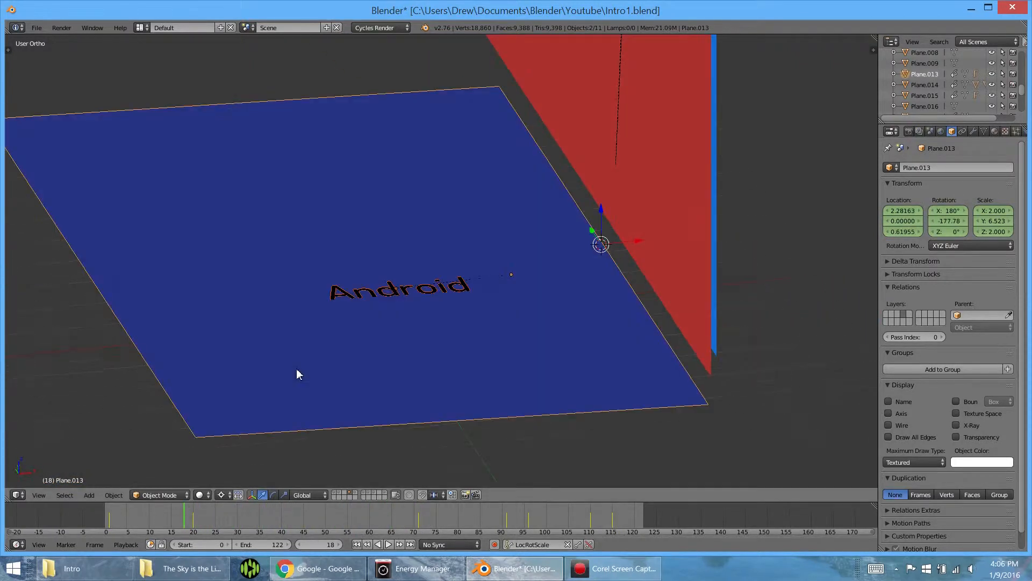
pyautogui.moveTo(176, 509); pyautogui.dragTo(491, 521)
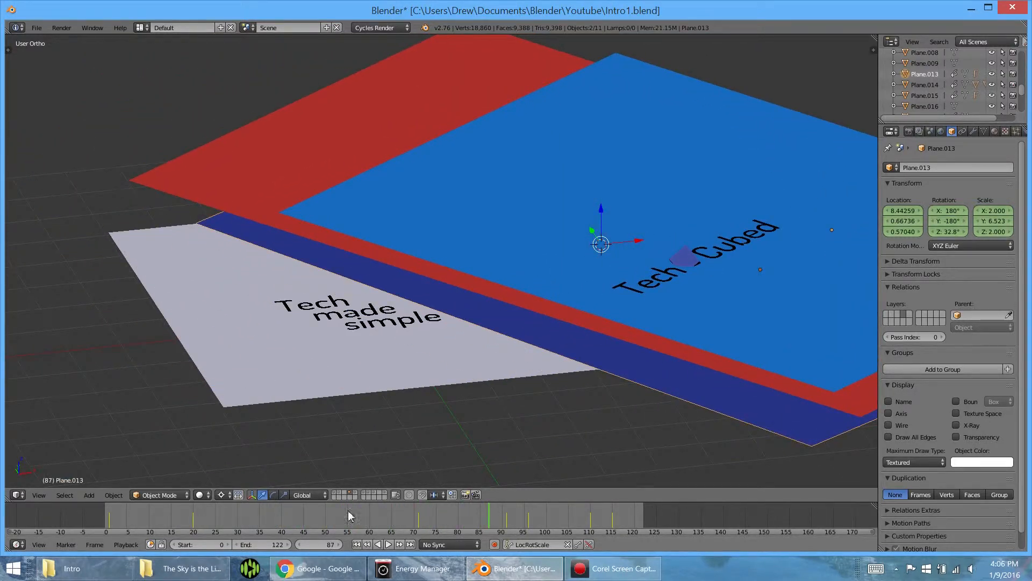
pyautogui.moveTo(195, 530); pyautogui.dragTo(211, 518)
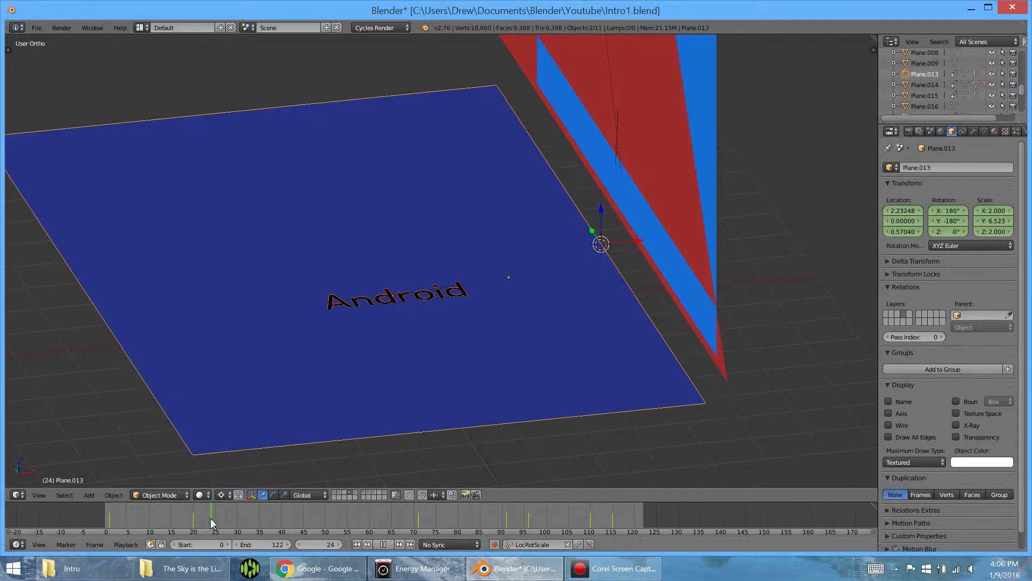
# Open the render settings and look through the available output file formats.
pyautogui.click(908, 132)
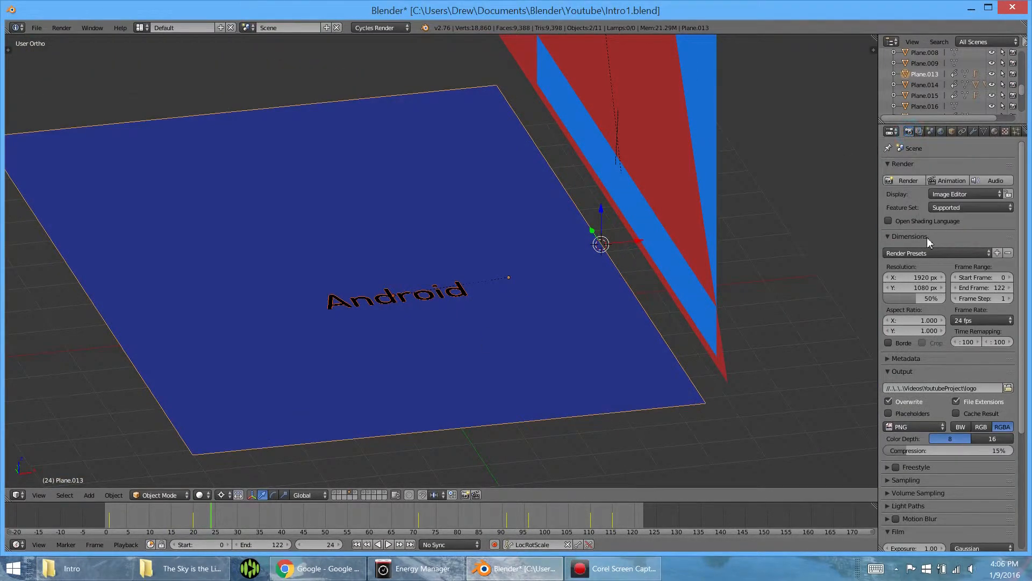
pyautogui.scroll(-1, 927, 237)
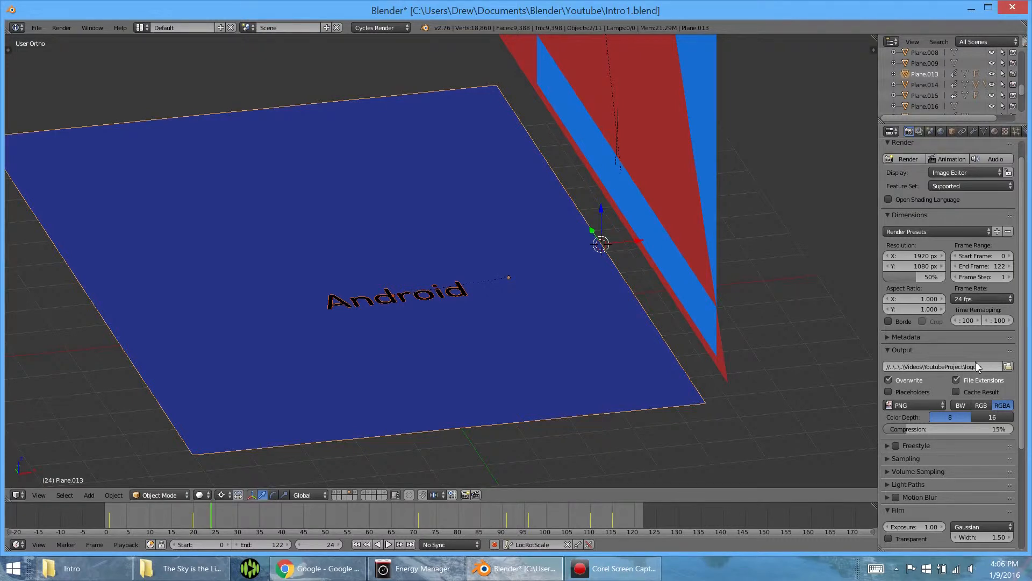
pyautogui.click(897, 407)
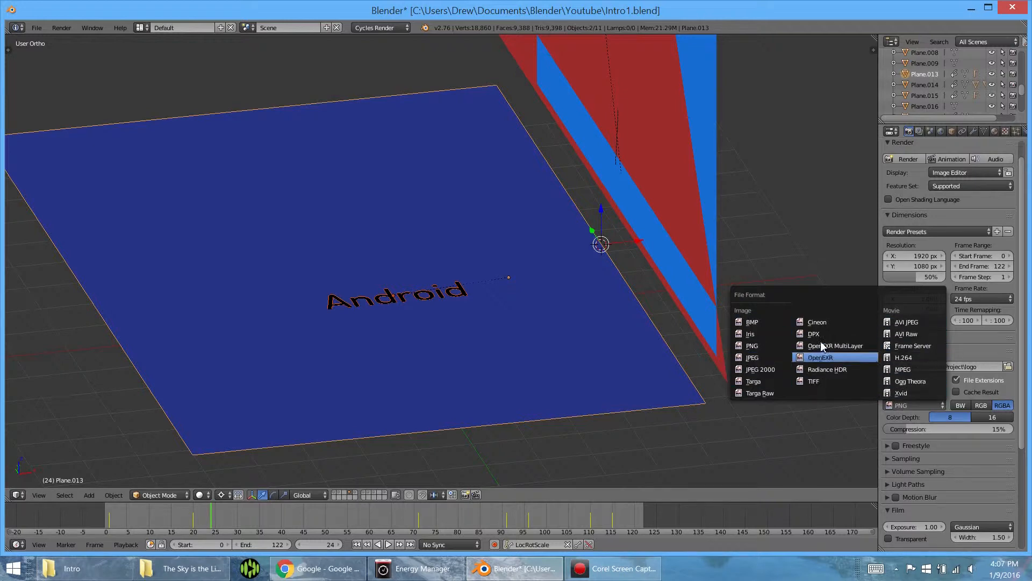
pyautogui.click(918, 410)
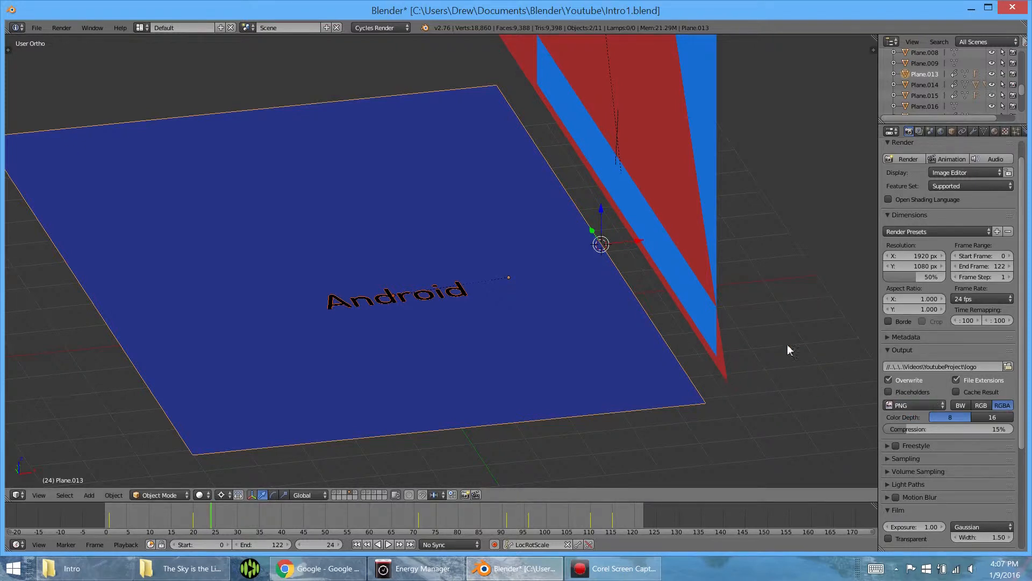
# Browse to the Intro output folder to view its rendered frames, and cancel without changing the output path.
pyautogui.click(1008, 367)
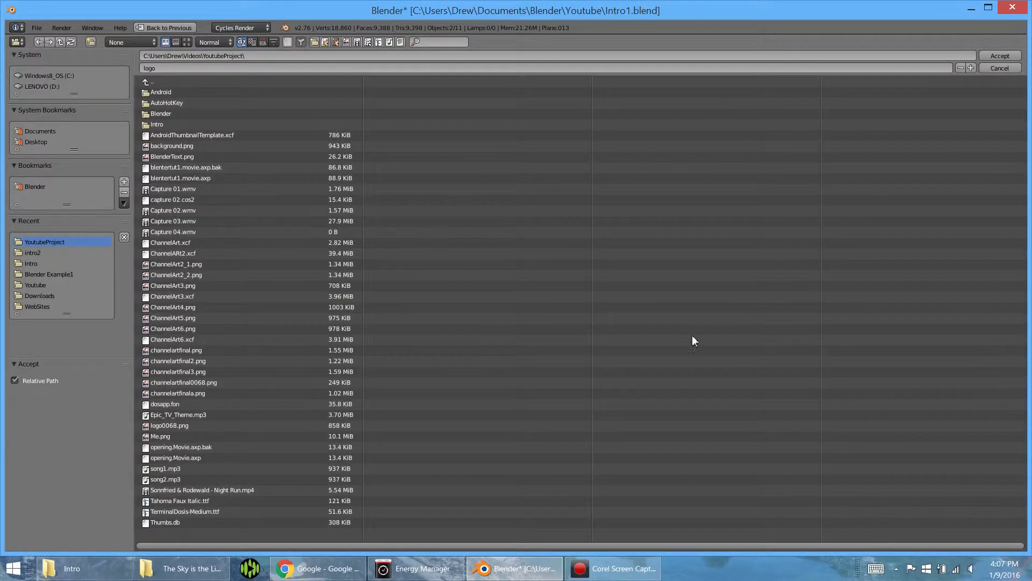
pyautogui.click(178, 125)
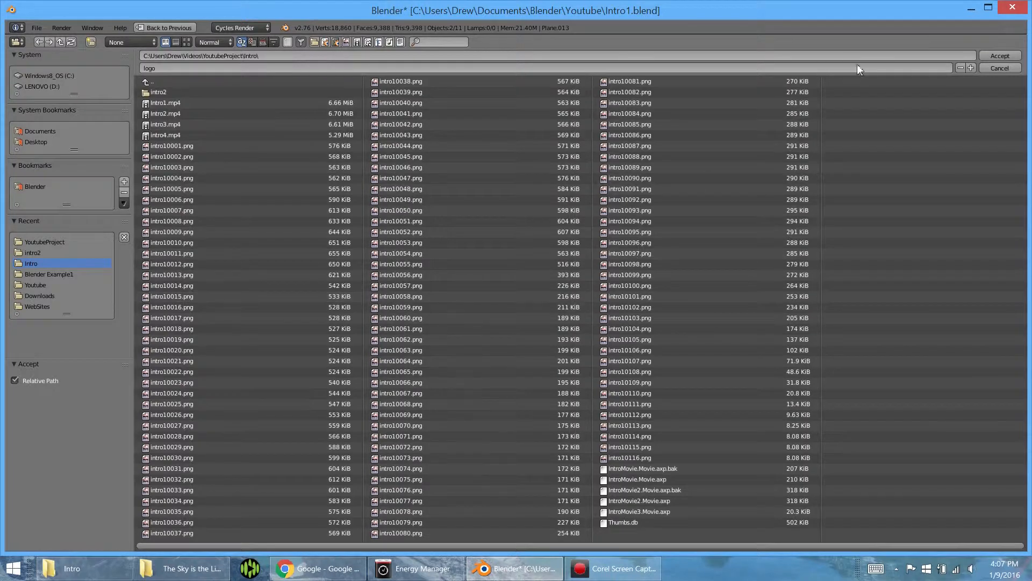
pyautogui.click(1000, 69)
# Scrub and play the animation to frame 62 and examine the Tech Cubed logo up close.
pyautogui.moveTo(436, 238); pyautogui.dragTo(385, 293, button='middle')
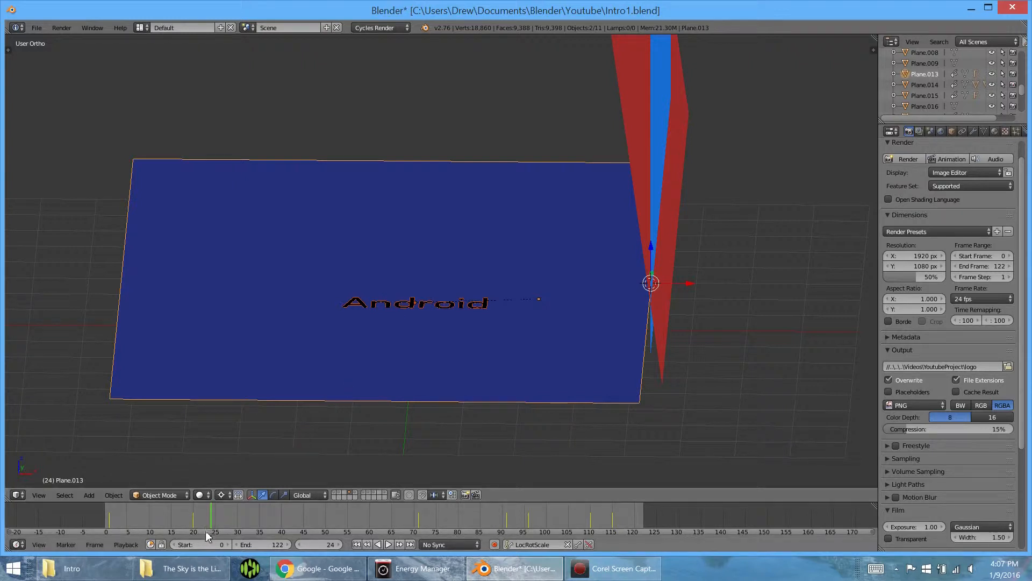
pyautogui.moveTo(186, 519); pyautogui.dragTo(203, 522)
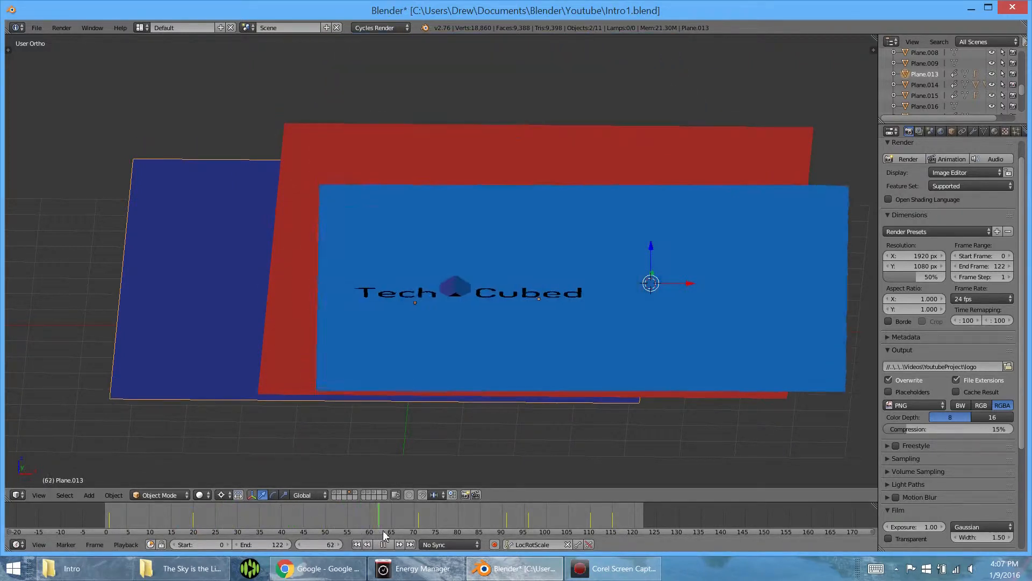
pyautogui.moveTo(438, 527); pyautogui.dragTo(369, 519)
pyautogui.hotkey('alt', 'a')
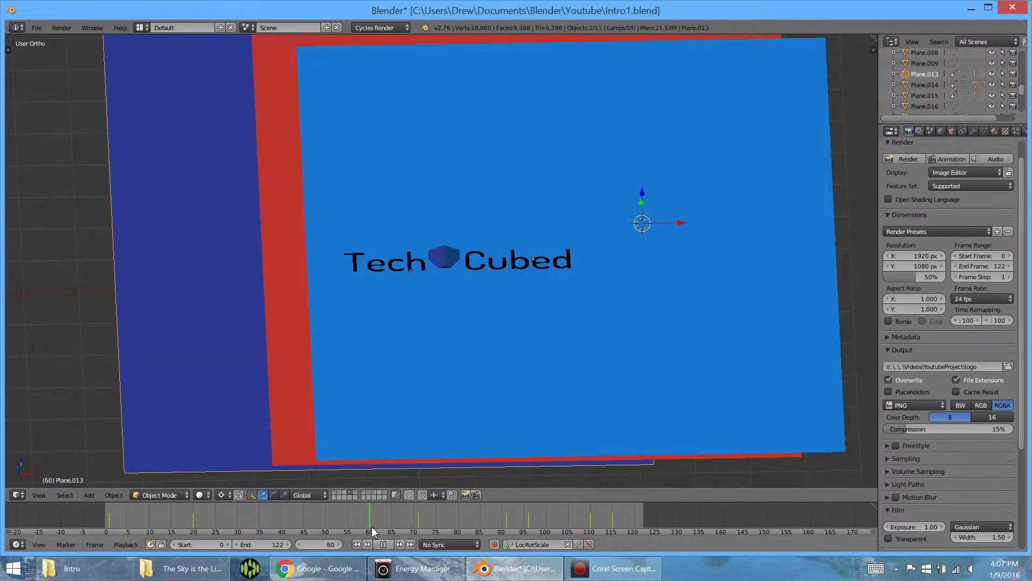
pyautogui.press('Escape')
pyautogui.moveTo(434, 362); pyautogui.dragTo(416, 427, button='middle')
pyautogui.scroll(4, 444, 218)
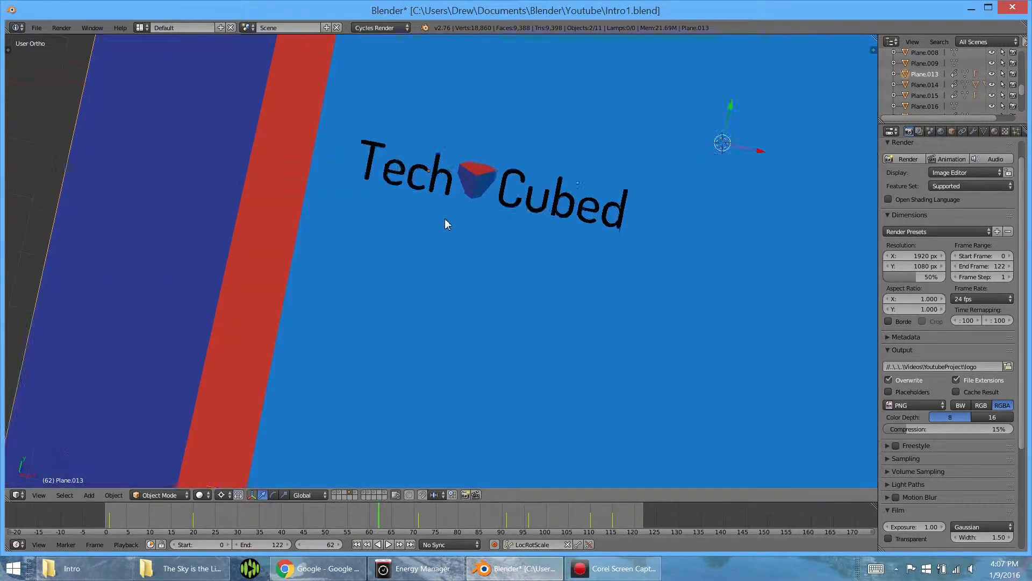
# Select the logo cube between Tech and Cubed and examine its shape and transform values from several angles.
pyautogui.moveTo(505, 138); pyautogui.dragTo(329, 260, button='middle')
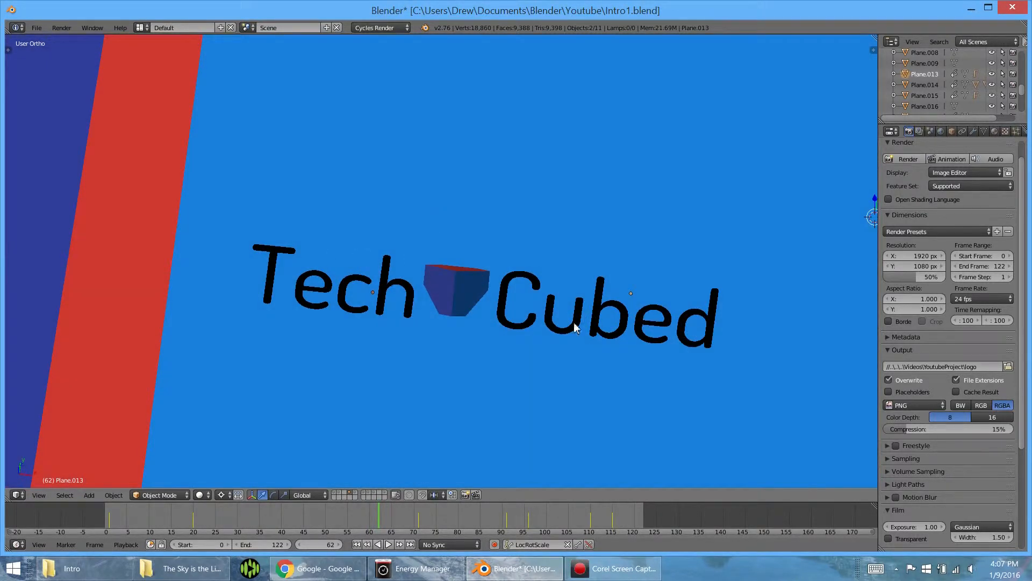
pyautogui.rightClick(463, 341)
pyautogui.press('z')
pyautogui.moveTo(481, 319)
pyautogui.mouseDown(button='middle')
pyautogui.moveTo(486, 341)
pyautogui.moveTo(422, 362)
pyautogui.moveTo(414, 277)
pyautogui.mouseUp(button='middle')
pyautogui.press('z')
pyautogui.moveTo(429, 335); pyautogui.dragTo(464, 336, button='middle')
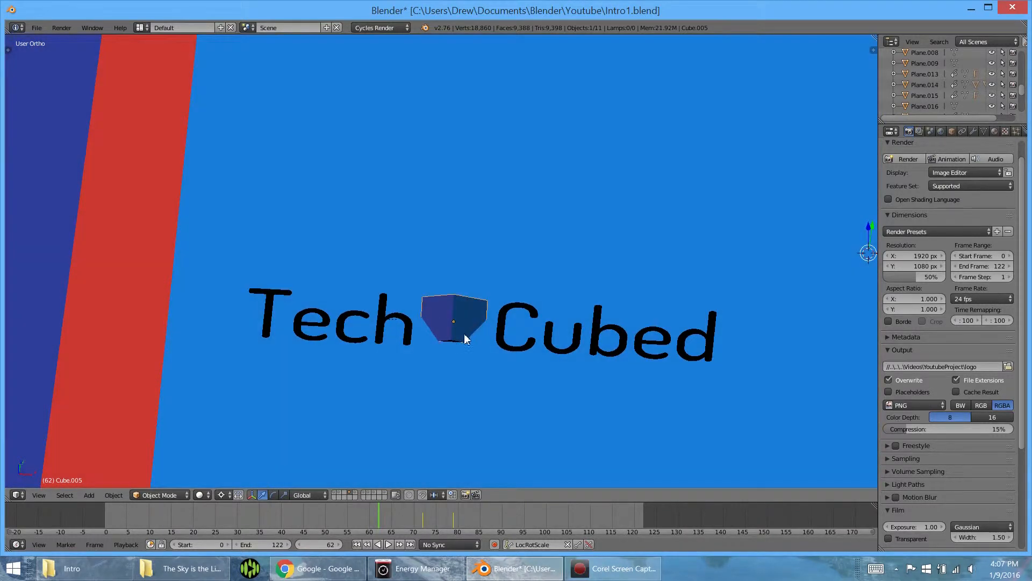
pyautogui.press('n')
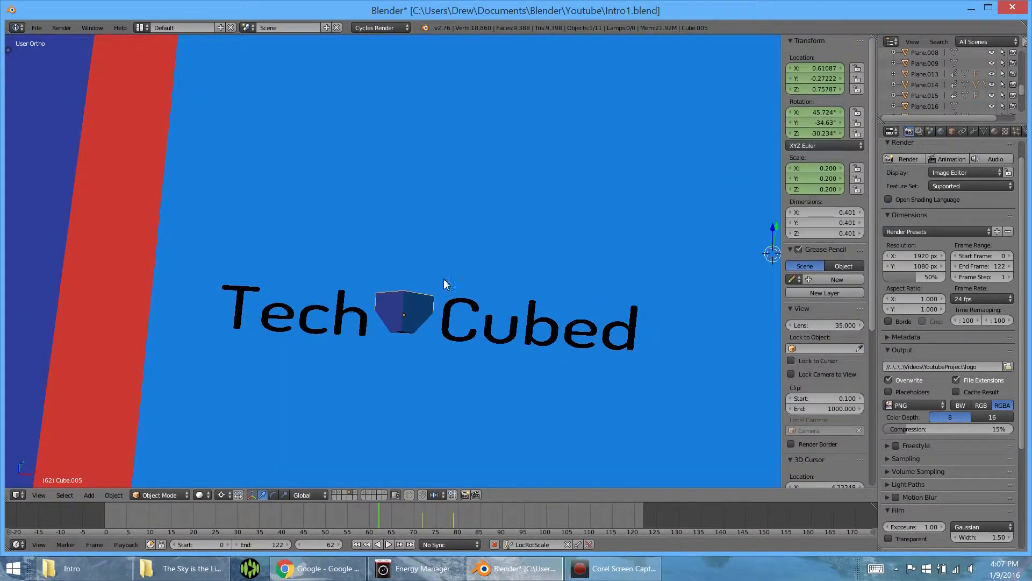
pyautogui.press('n')
pyautogui.moveTo(404, 339); pyautogui.dragTo(375, 367, button='middle')
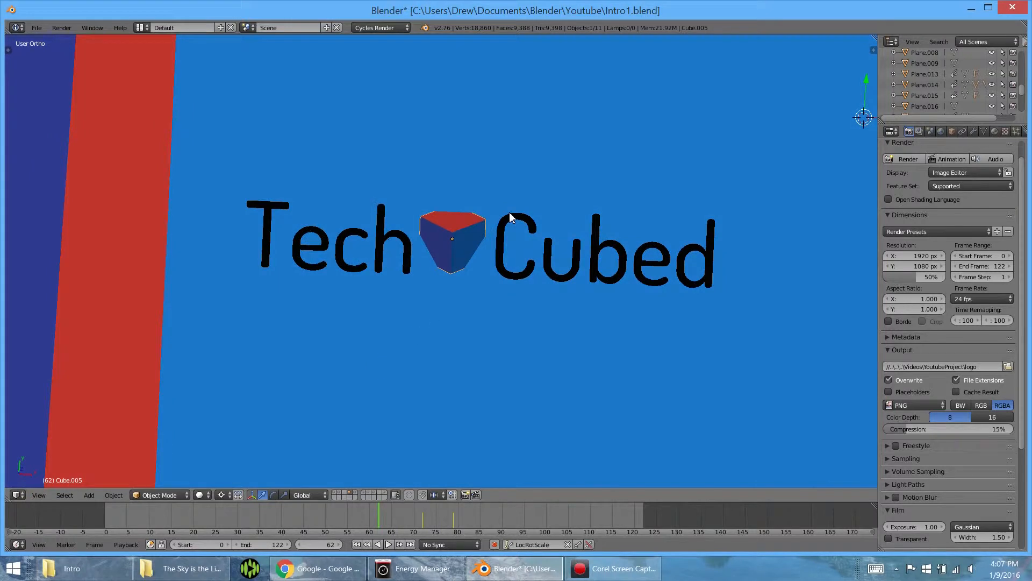
# Try a free trackball rotation of the logo cube in camera view.
pyautogui.press('KP_0')
pyautogui.scroll(3, 404, 319)
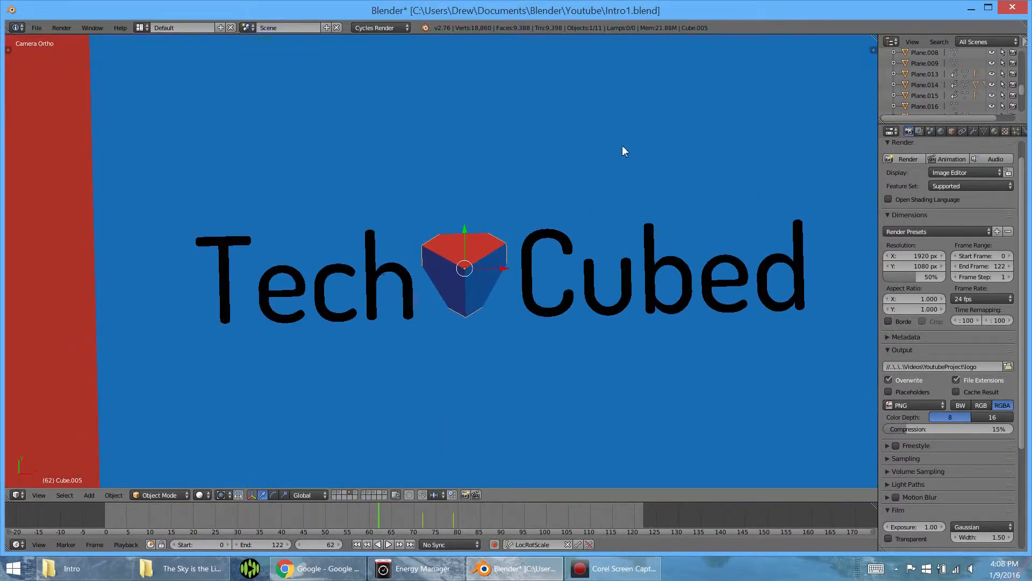
pyautogui.press('r')
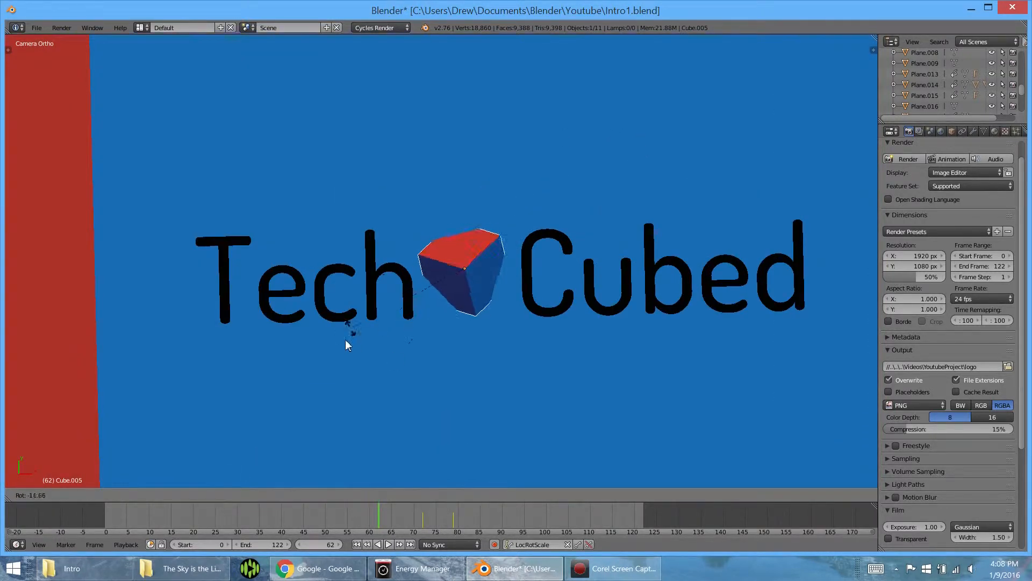
pyautogui.press('r')
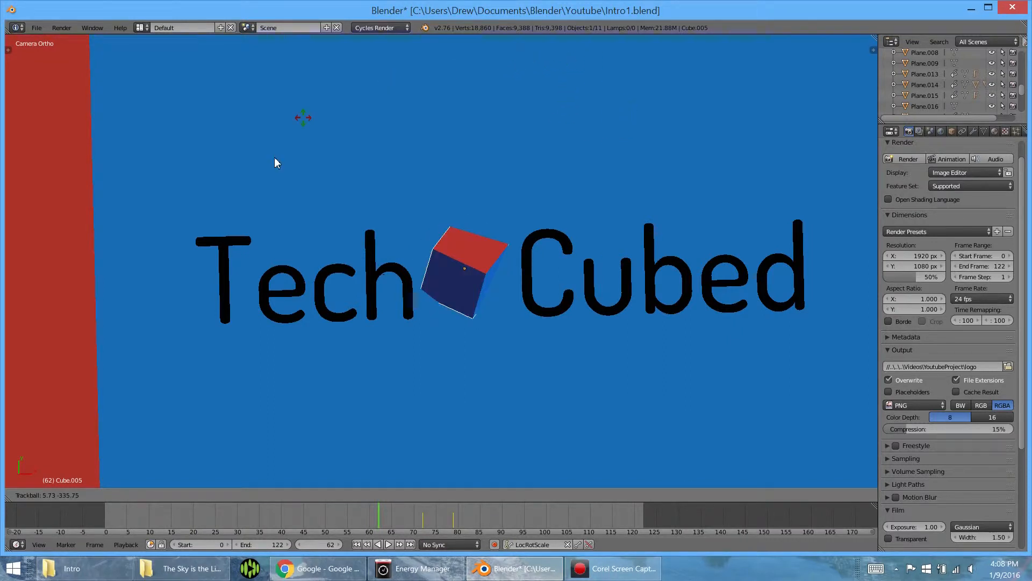
pyautogui.rightClick(594, 173)
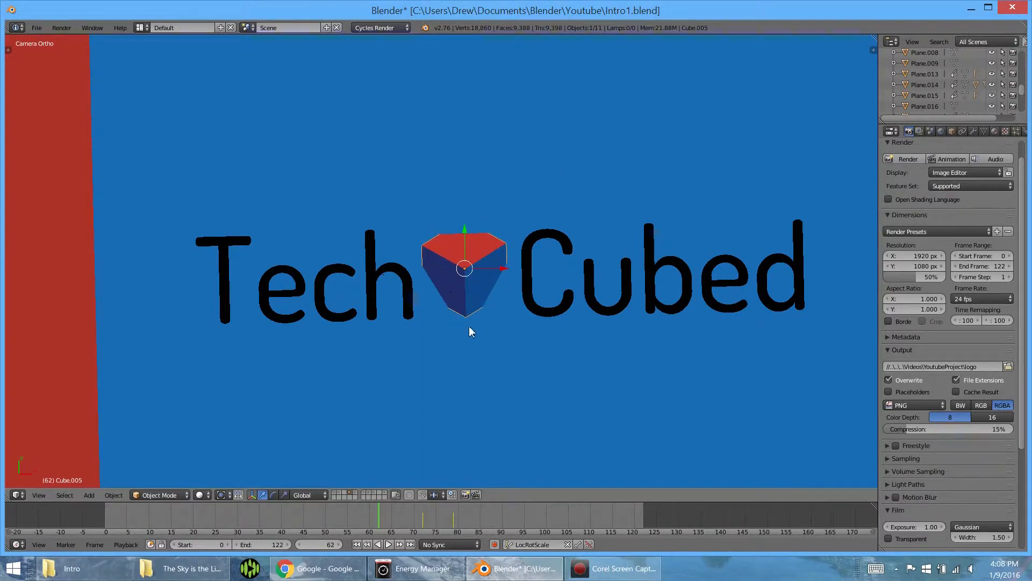
# Select the Tech Cubed text and examine the gap between it and the plane in front wireframe view.
pyautogui.scroll(4, 469, 331)
pyautogui.moveTo(506, 334); pyautogui.dragTo(546, 293, button='middle')
pyautogui.rightClick(530, 318)
pyautogui.press('KP_1')
pyautogui.press('z')
pyautogui.keyDown('shift'); pyautogui.moveTo(561, 341); pyautogui.dragTo(504, 251, button='middle'); pyautogui.keyUp('shift')
pyautogui.scroll(10, 464, 354)
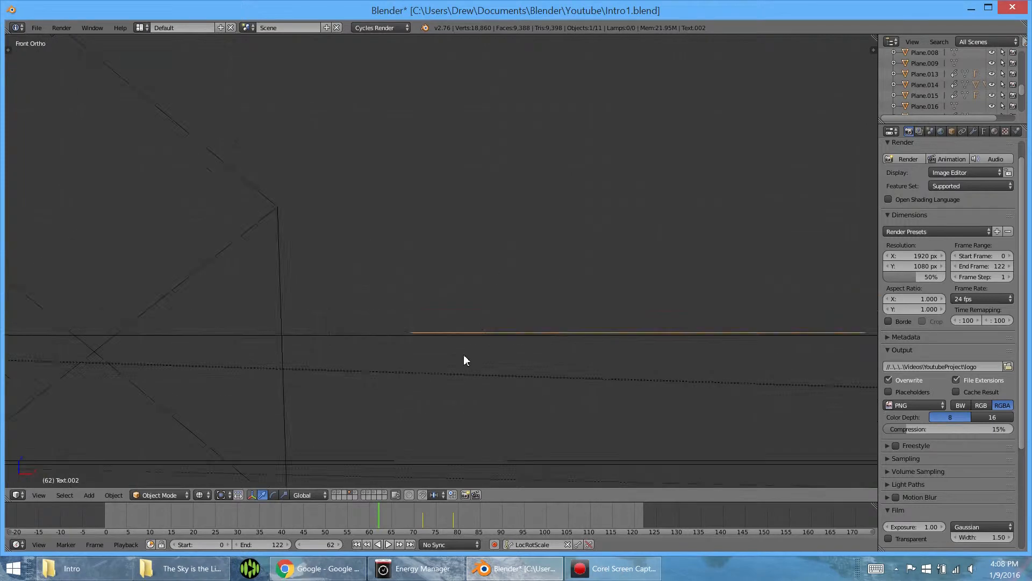
pyautogui.keyDown('shift'); pyautogui.moveTo(438, 310); pyautogui.dragTo(417, 187, button='middle'); pyautogui.keyUp('shift')
pyautogui.scroll(2, 364, 300)
pyautogui.scroll(1, 364, 300)
pyautogui.rightClick(261, 308)
pyautogui.rightClick(322, 299)
pyautogui.scroll(-1, 318, 256)
pyautogui.keyDown('shift'); pyautogui.moveTo(339, 251); pyautogui.dragTo(349, 43, button='middle'); pyautogui.keyUp('shift')
pyautogui.scroll(-6, 359, 287)
pyautogui.keyDown('shift'); pyautogui.moveTo(371, 315); pyautogui.dragTo(553, 212, button='middle'); pyautogui.keyUp('shift')
pyautogui.scroll(5, 516, 226)
pyautogui.scroll(3, 627, 251)
pyautogui.keyDown('shift'); pyautogui.moveTo(647, 211); pyautogui.dragTo(258, 252, button='middle'); pyautogui.keyUp('shift')
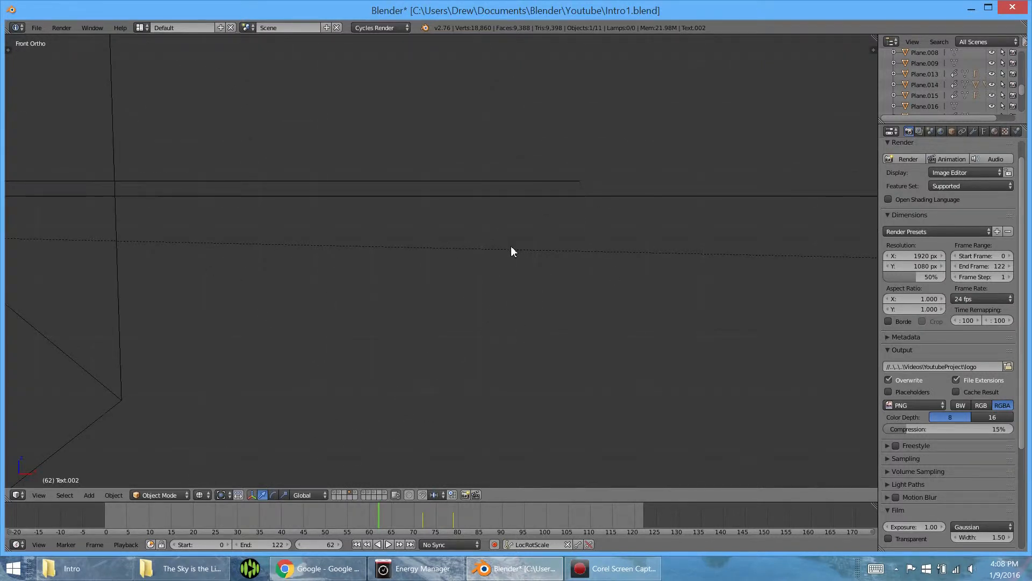
pyautogui.scroll(-10, 511, 246)
pyautogui.scroll(-2, 457, 269)
pyautogui.moveTo(425, 253); pyautogui.dragTo(410, 340, button='middle')
pyautogui.press('z')
pyautogui.scroll(-7, 377, 269)
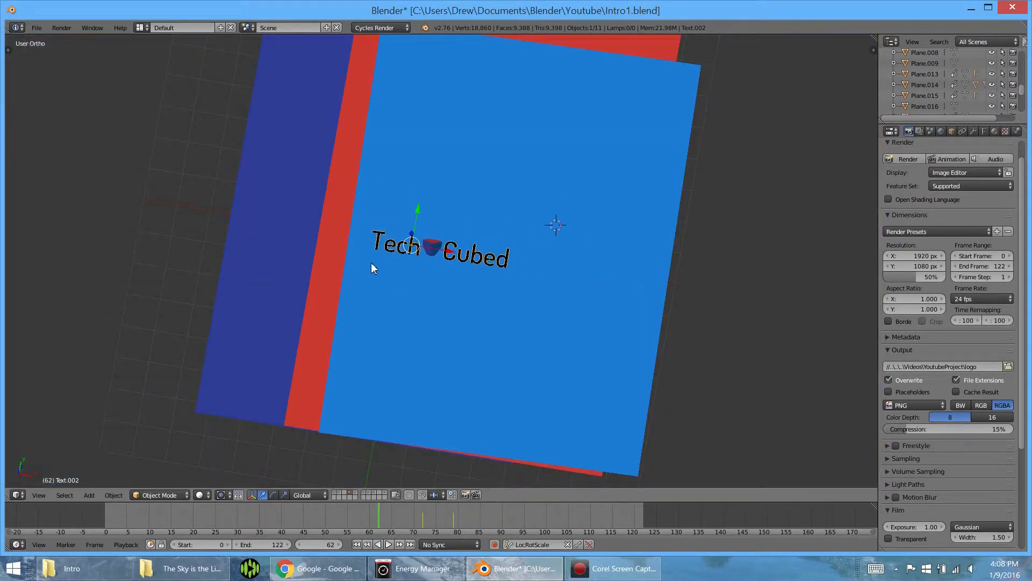
# Go to frame 39, select the Blender text and inspect its font settings, comparing them with the Tech Cubed text.
pyautogui.hotkey('alt', 'a')
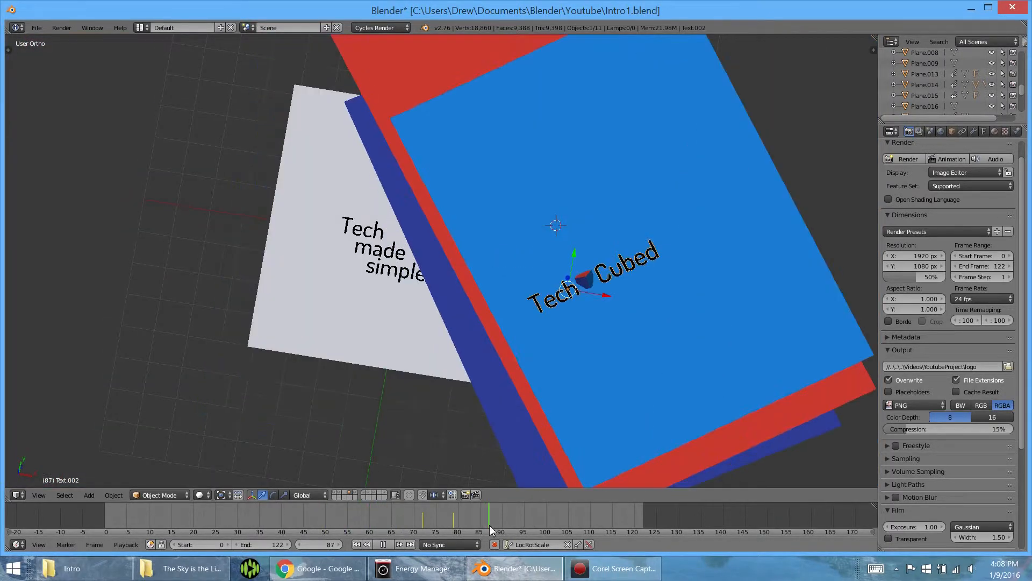
pyautogui.moveTo(531, 521); pyautogui.dragTo(277, 514)
pyautogui.rightClick(384, 236)
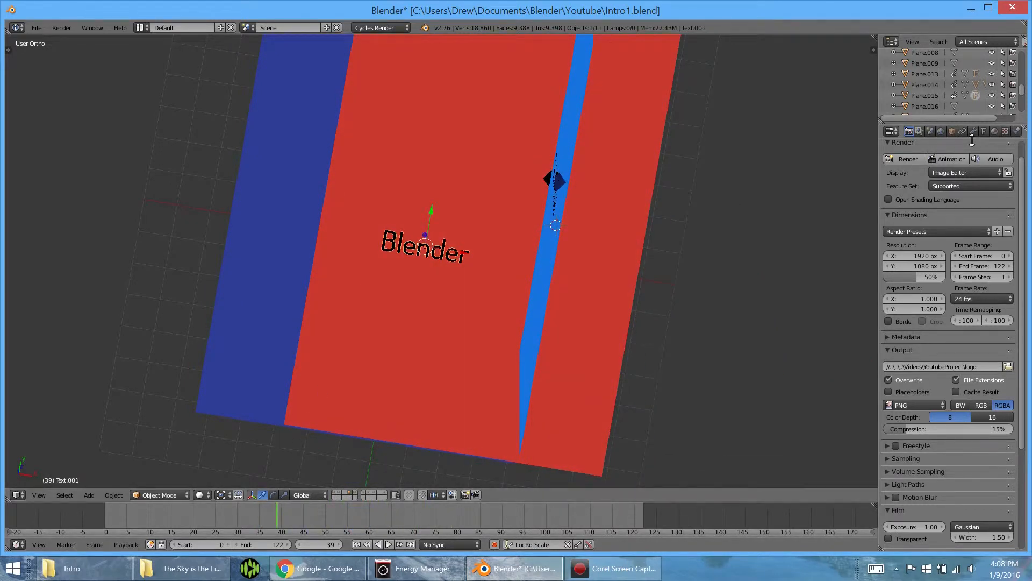
pyautogui.click(986, 131)
pyautogui.scroll(2, 372, 253)
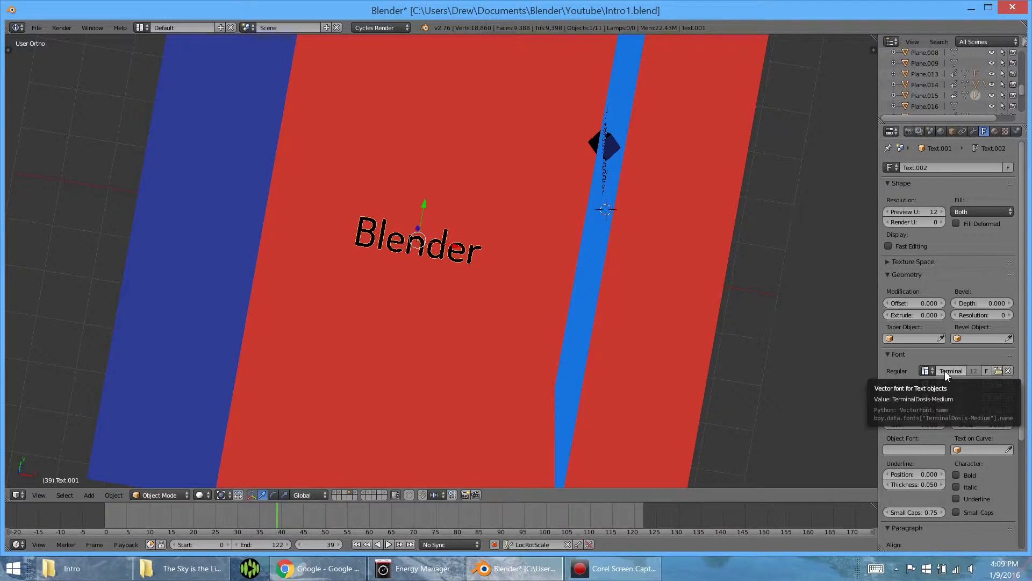
pyautogui.rightClick(604, 181)
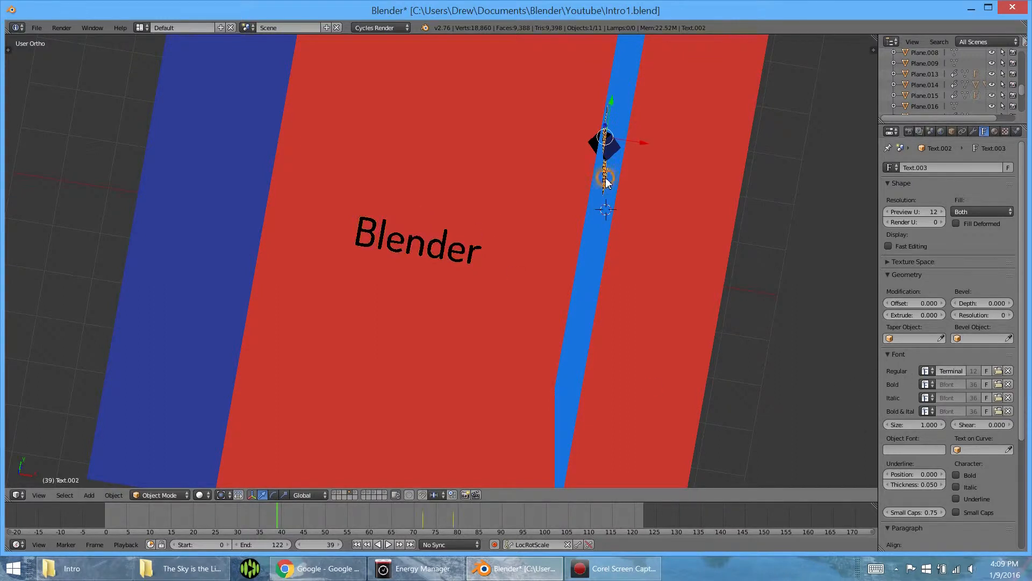
pyautogui.rightClick(366, 232)
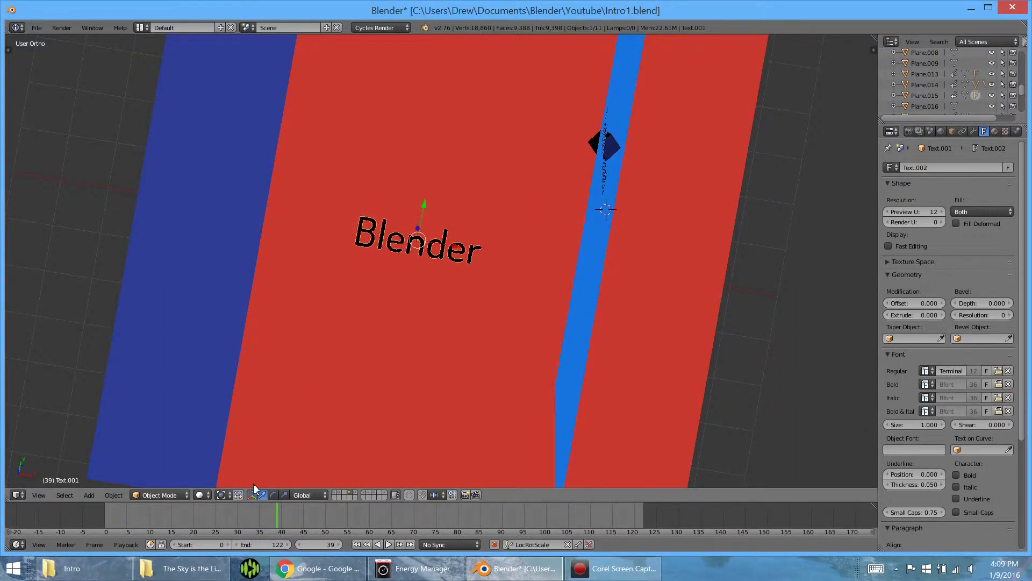
# Load Tahoma Faux Italic.ttf as the Blender text's regular font and view the lettering up close.
pyautogui.click(997, 371)
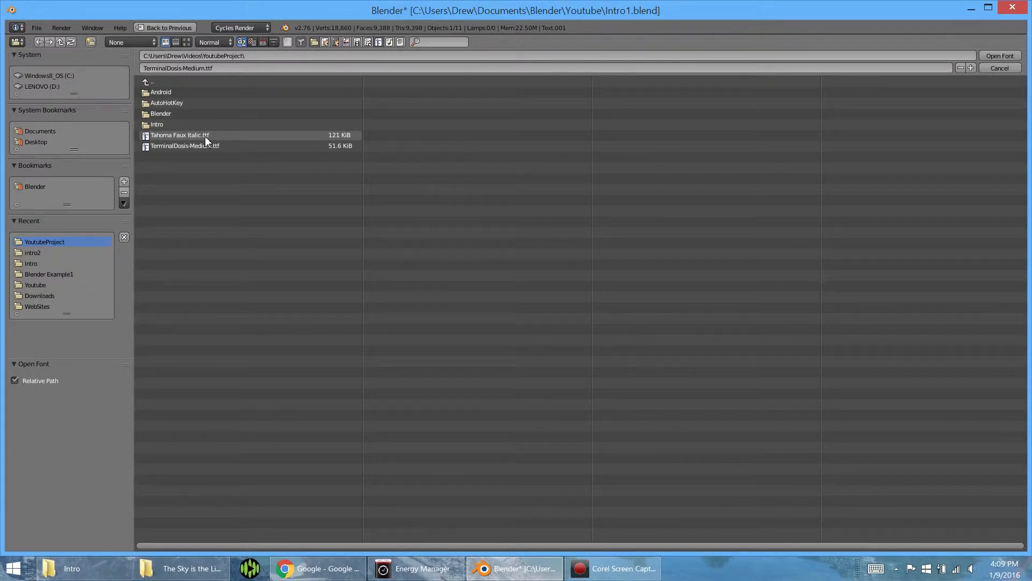
pyautogui.click(161, 137)
pyautogui.click(161, 138)
pyautogui.moveTo(413, 255)
pyautogui.mouseDown(button='middle')
pyautogui.moveTo(425, 279)
pyautogui.moveTo(438, 276)
pyautogui.moveTo(434, 235)
pyautogui.moveTo(421, 239)
pyautogui.mouseUp(button='middle')
pyautogui.scroll(7, 420, 239)
pyautogui.scroll(-3, 237, 218)
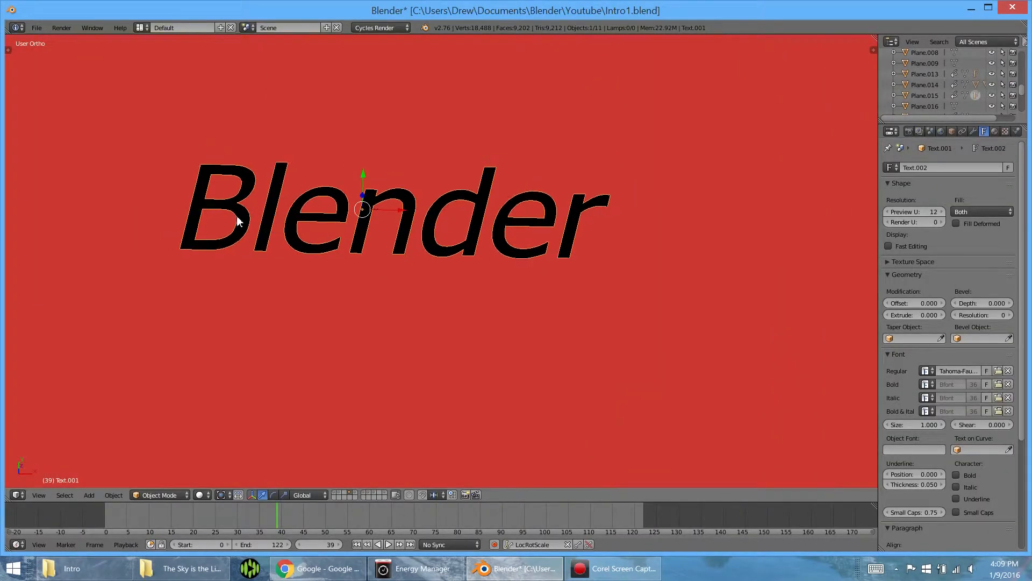
# Set the Blender text's regular font back to TerminalDosis-Medium.ttf and save the file over the existing one.
pyautogui.click(997, 371)
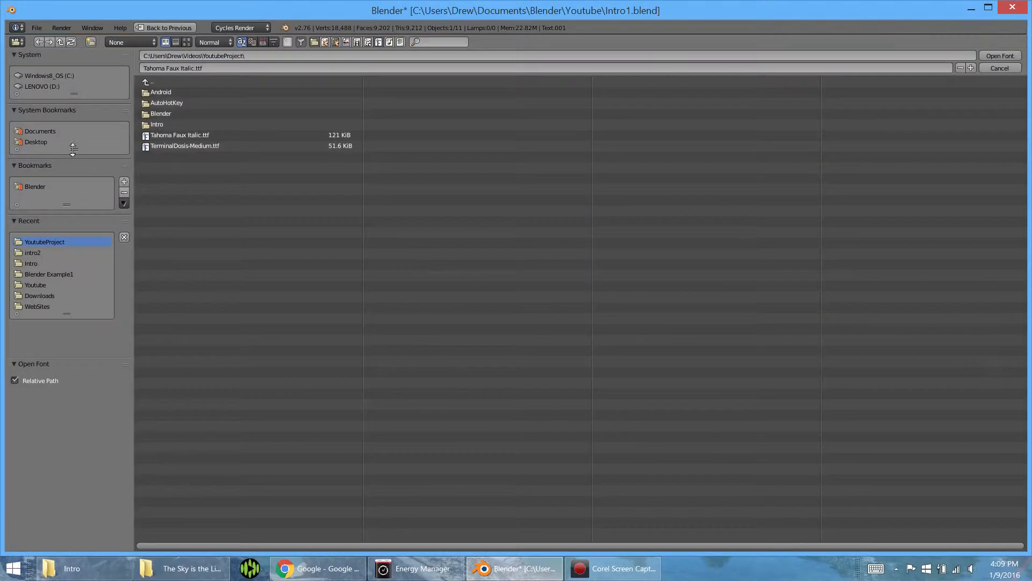
pyautogui.doubleClick(164, 146)
pyautogui.moveTo(240, 203); pyautogui.dragTo(316, 261, button='middle')
pyautogui.hotkey('ctrl', 's')
pyautogui.click(316, 257)
# Select the blue Android plane at frame 17, view its material settings and keep Cycles Render as the engine.
pyautogui.moveTo(256, 516); pyautogui.dragTo(181, 534)
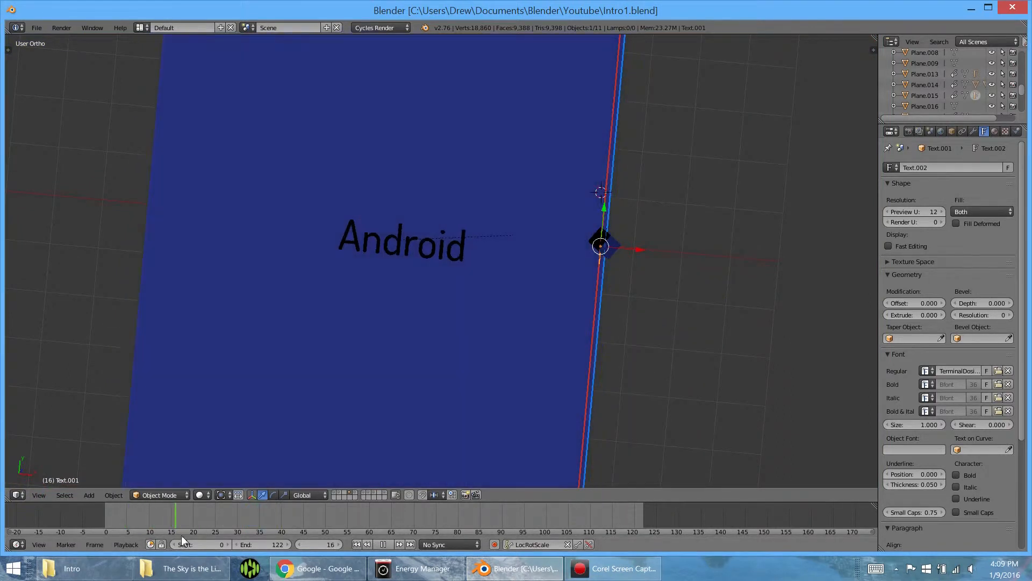
pyautogui.rightClick(353, 369)
pyautogui.scroll(-4, 376, 349)
pyautogui.click(995, 131)
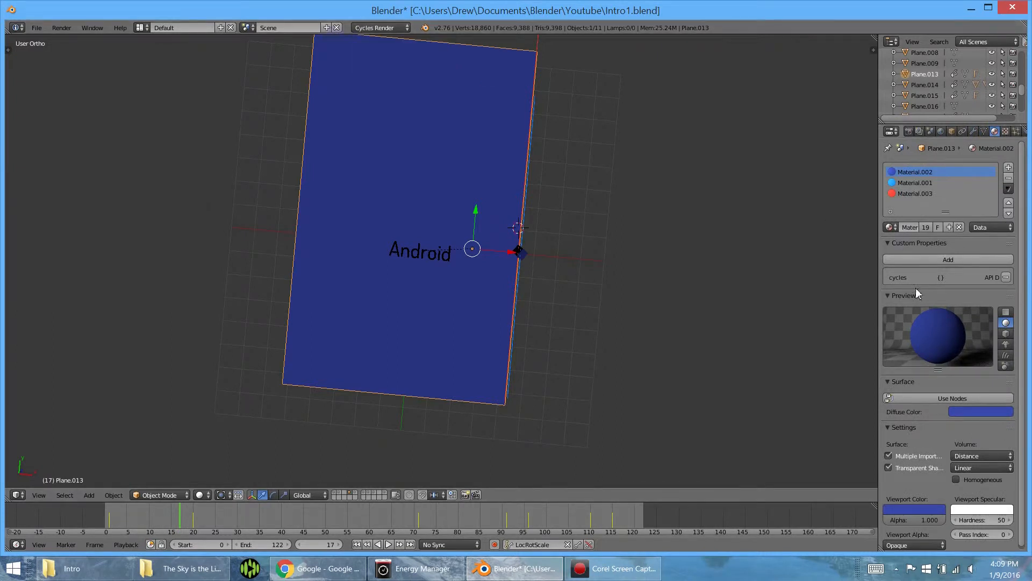
pyautogui.scroll(-1, 942, 301)
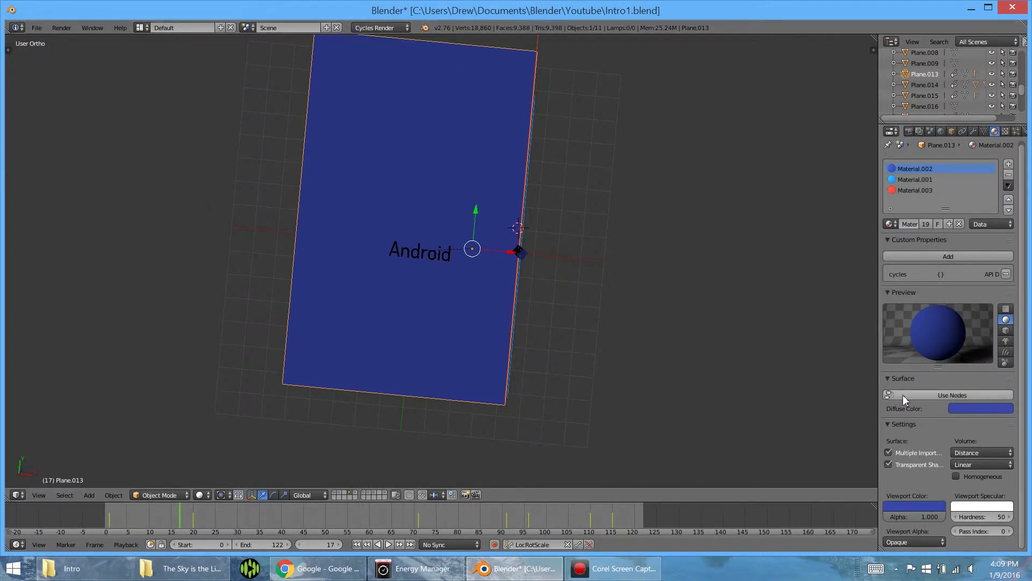
pyautogui.click(370, 27)
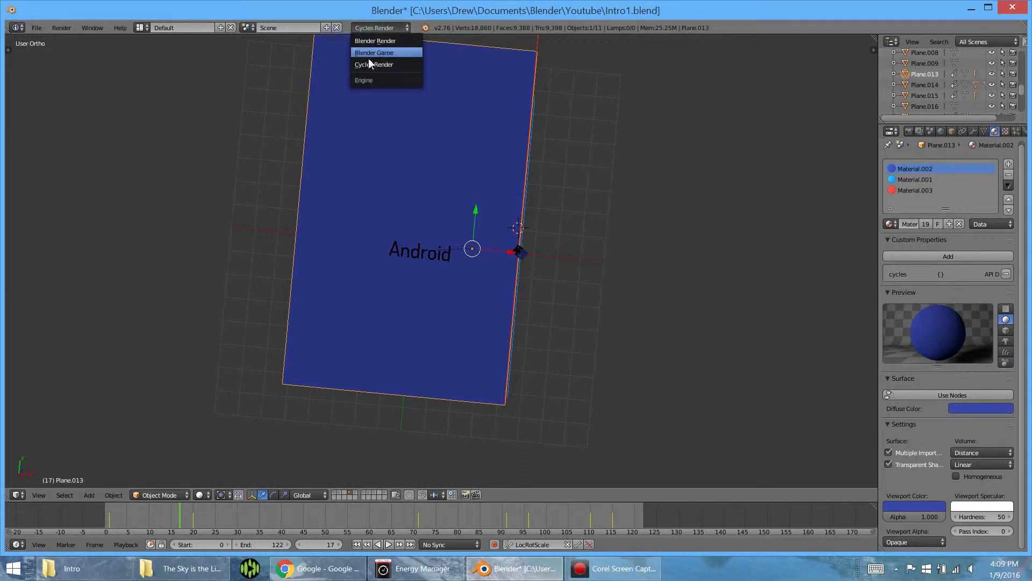
pyautogui.click(380, 64)
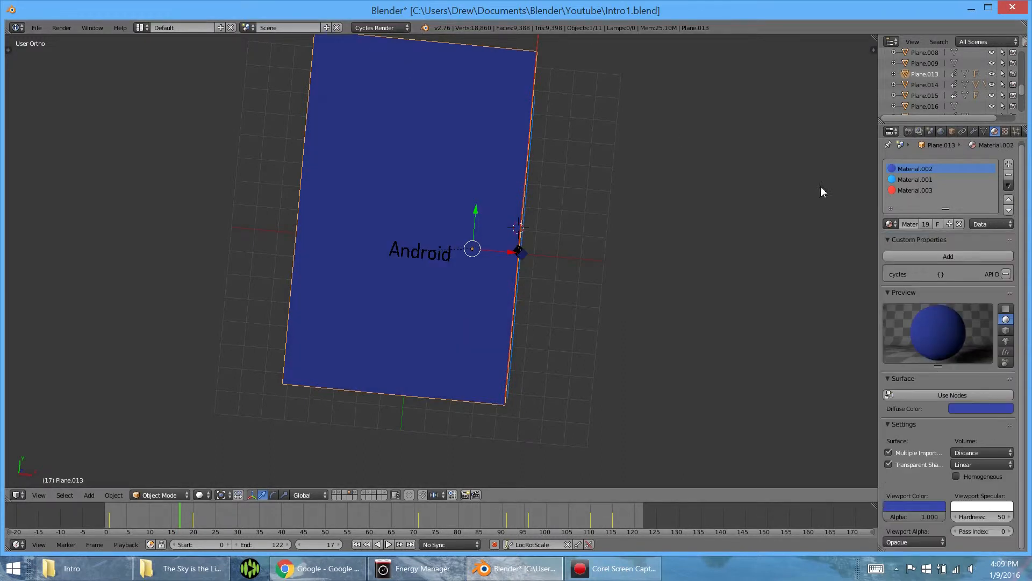
# Show layer 5 with the camera alongside the planes, and open the world settings to view the surface colour.
pyautogui.moveTo(529, 265); pyautogui.dragTo(425, 229, button='middle')
pyautogui.hotkey('shift', '5')
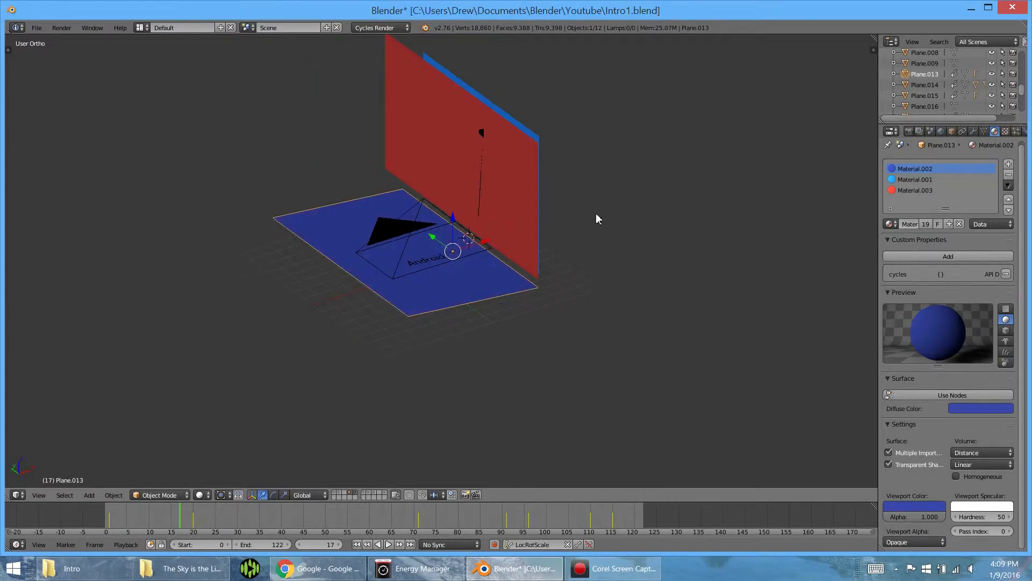
pyautogui.click(940, 131)
pyautogui.click(986, 240)
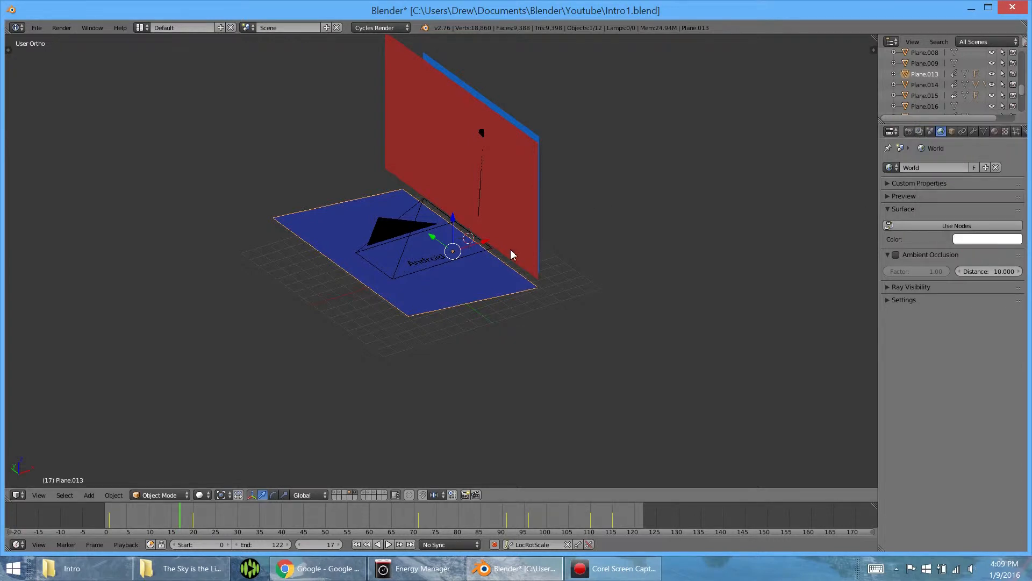
# Play the animation from an angled view of the planes and camera, stopping at frame 63.
pyautogui.moveTo(410, 189); pyautogui.dragTo(375, 177, button='middle')
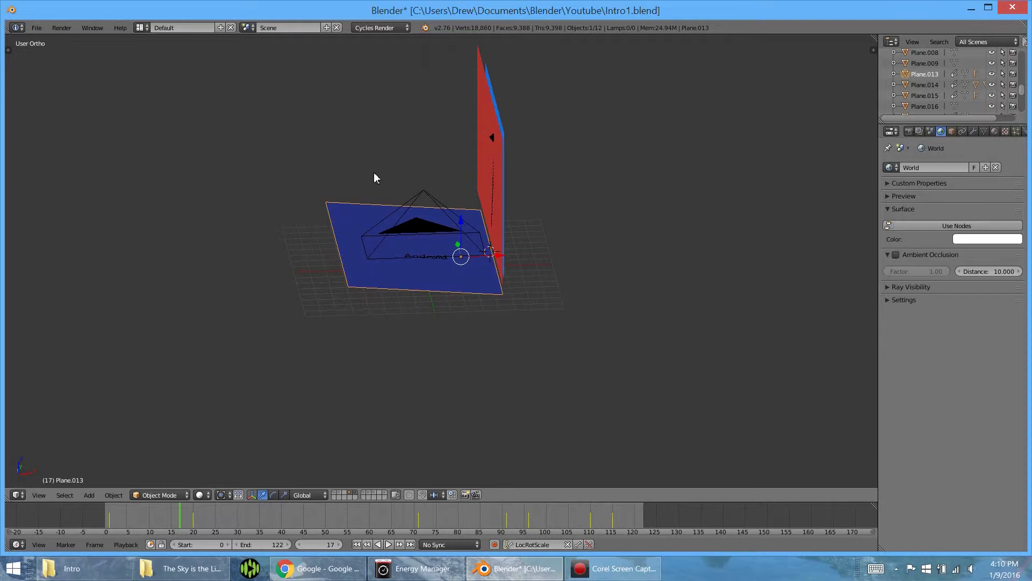
pyautogui.moveTo(375, 177); pyautogui.dragTo(379, 249, button='middle')
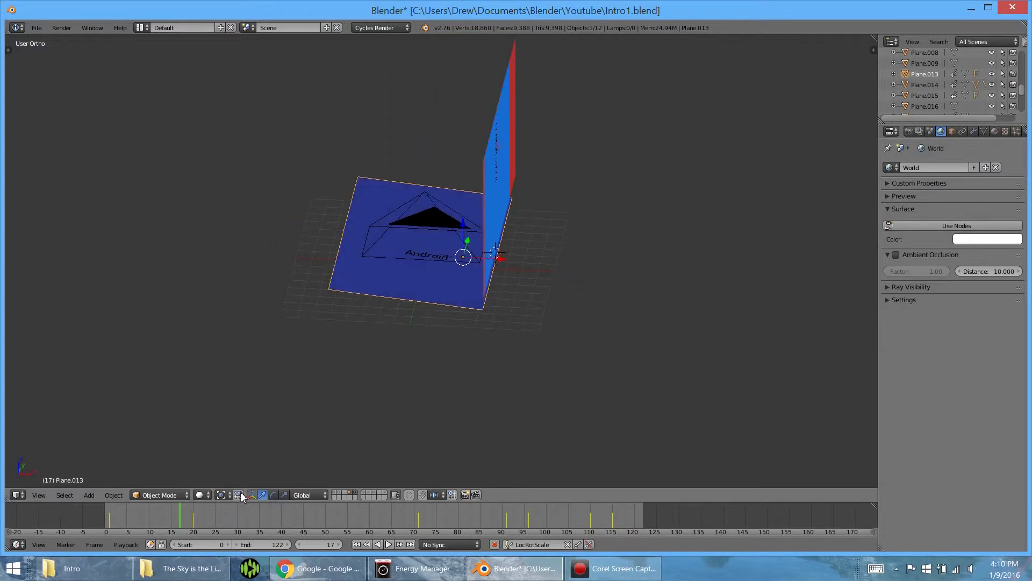
pyautogui.hotkey('alt', 'a')
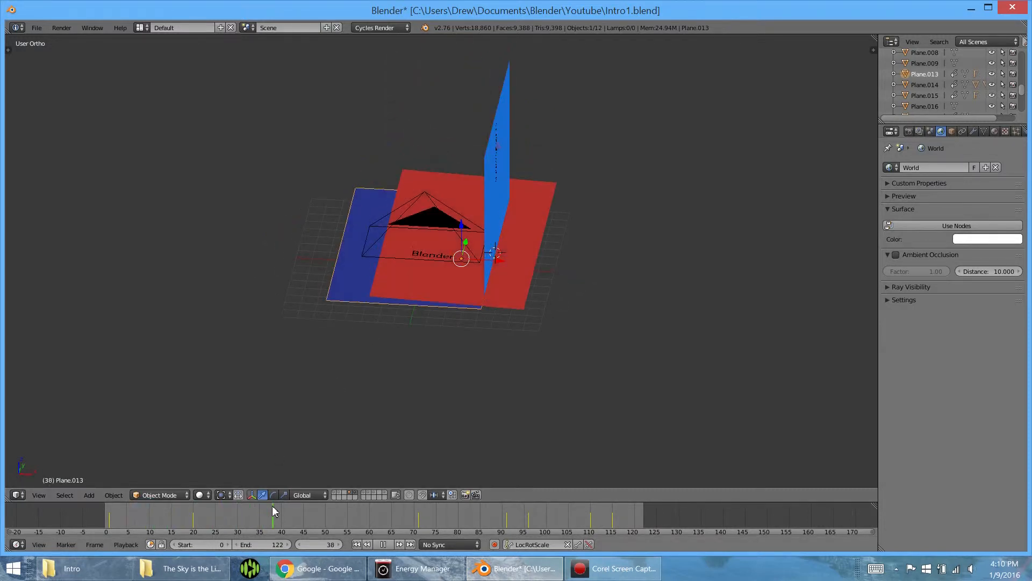
pyautogui.hotkey('alt', 'a')
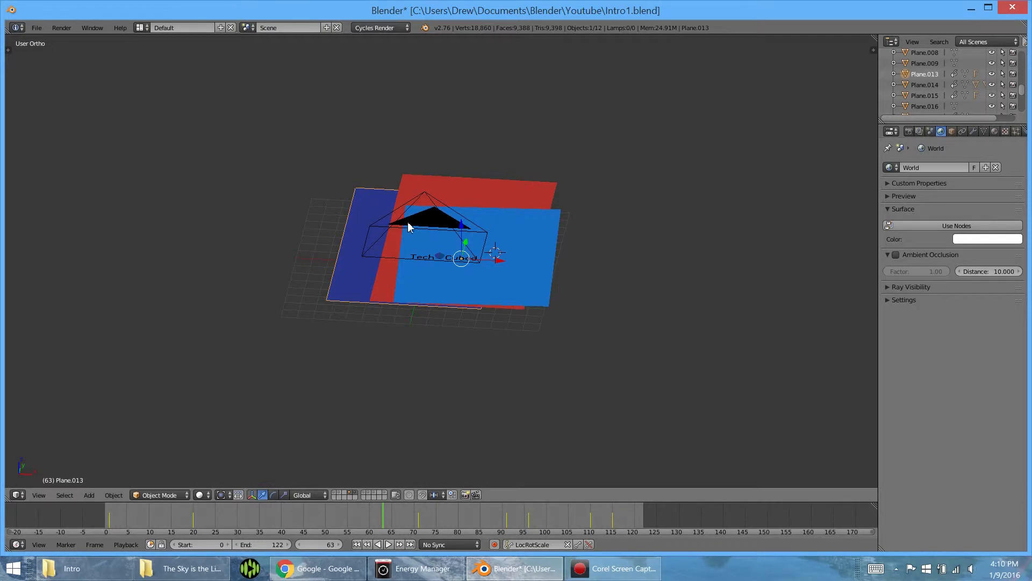
# Select the camera, open its lens settings and look at the Tech Cubed logo through the camera.
pyautogui.scroll(3, 440, 204)
pyautogui.rightClick(411, 142)
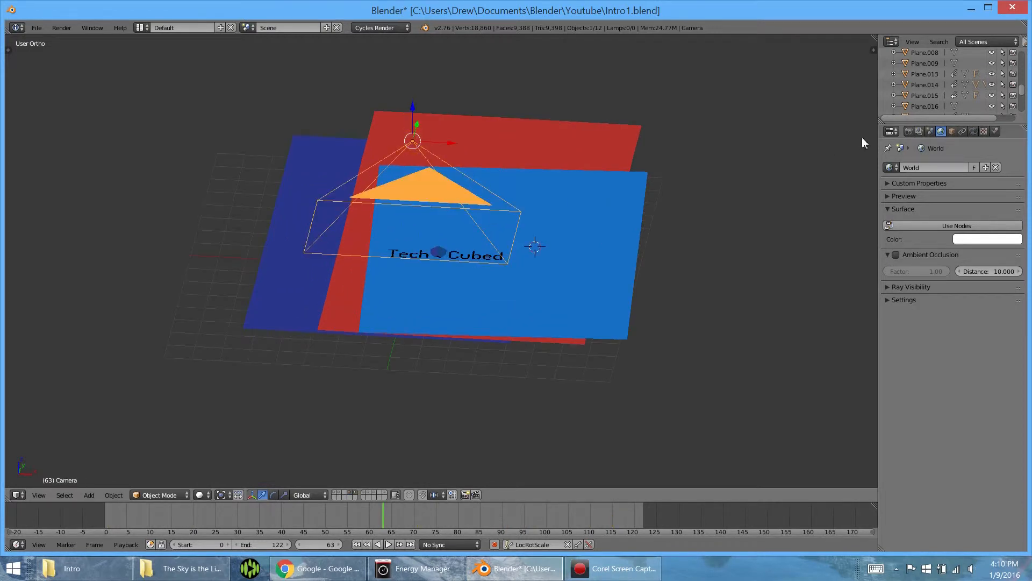
pyautogui.click(972, 131)
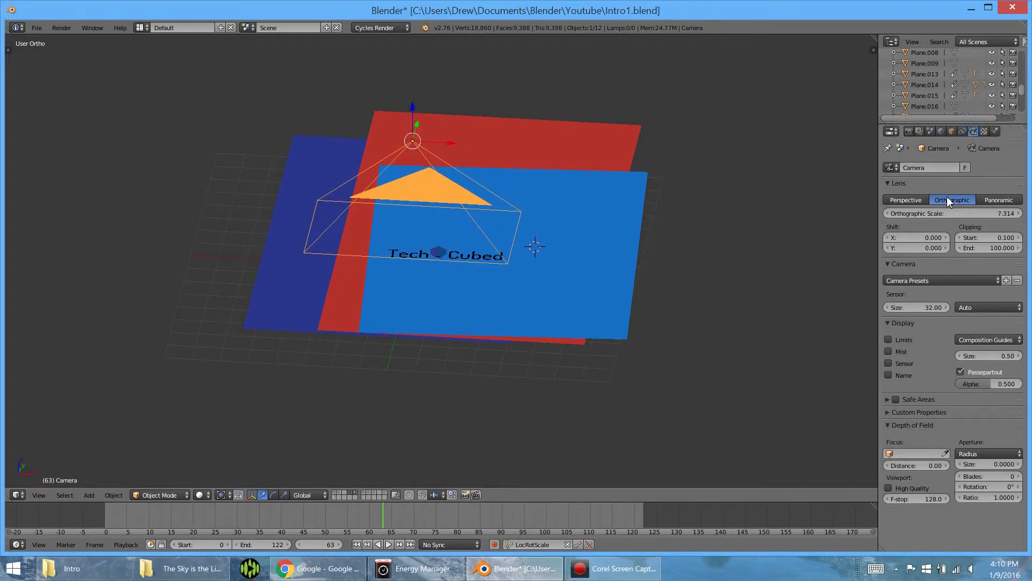
pyautogui.moveTo(471, 248); pyautogui.dragTo(409, 306, button='middle')
pyautogui.scroll(5, 410, 306)
pyautogui.press('KP_0')
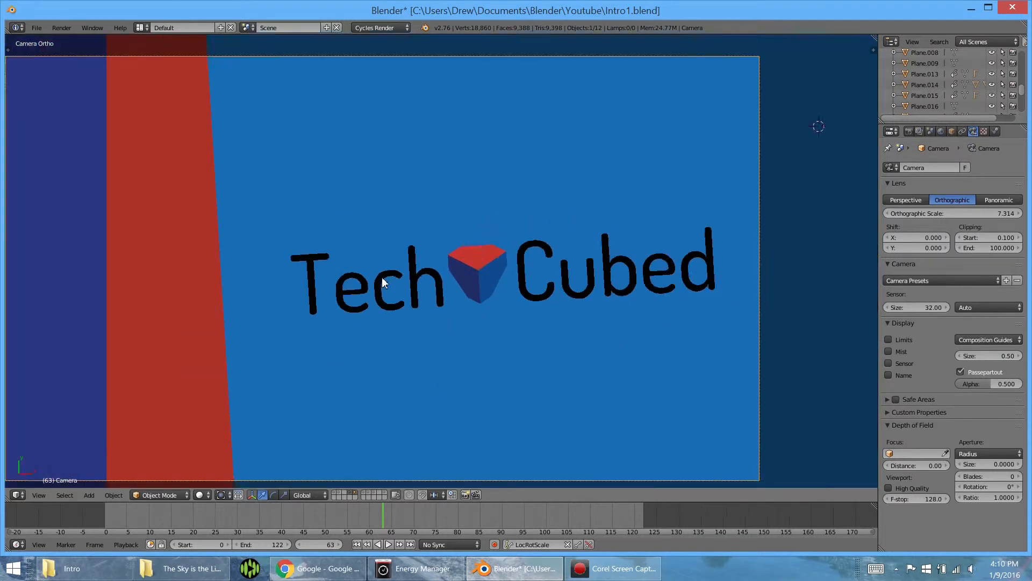
# Try the camera's Perspective lens, return it to Orthographic and play the animation through the camera.
pyautogui.click(907, 200)
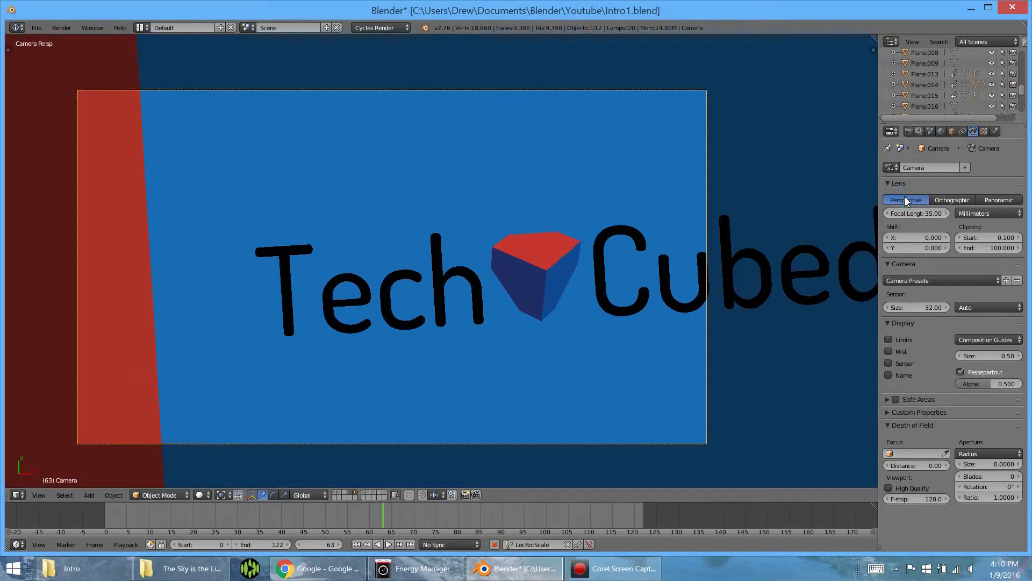
pyautogui.click(952, 200)
pyautogui.hotkey('shift', 'alt', 'a')
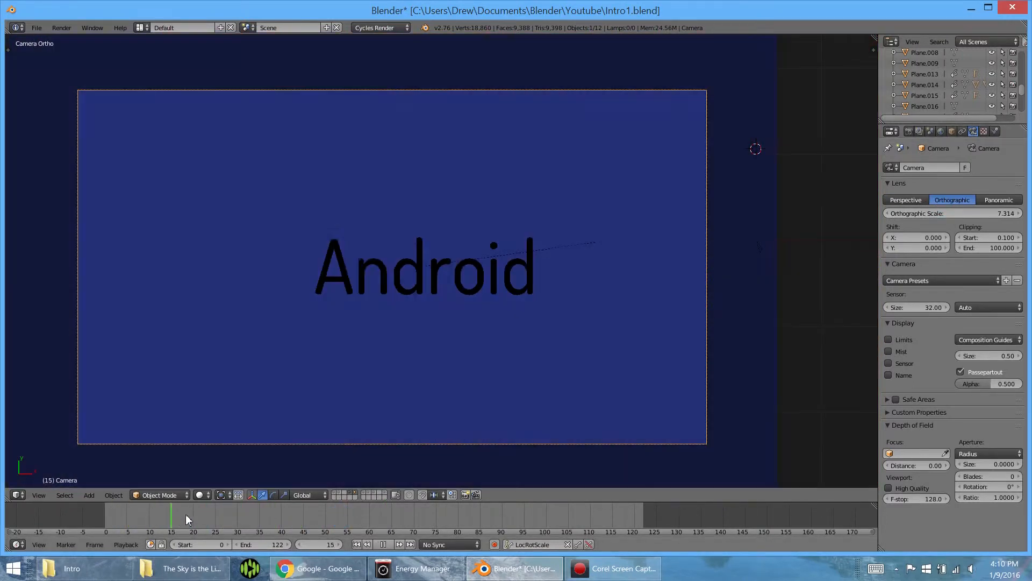
# Scrub the animation to frame 94 and compare the camera's Perspective lens with Orthographic on the "Tech made simple" text.
pyautogui.moveTo(186, 514); pyautogui.dragTo(520, 519)
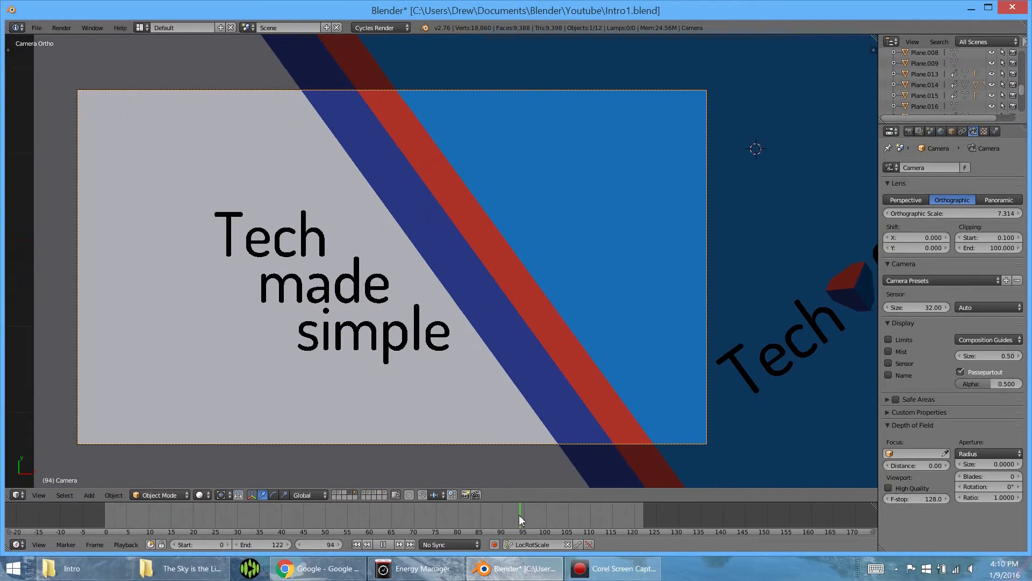
pyautogui.click(905, 200)
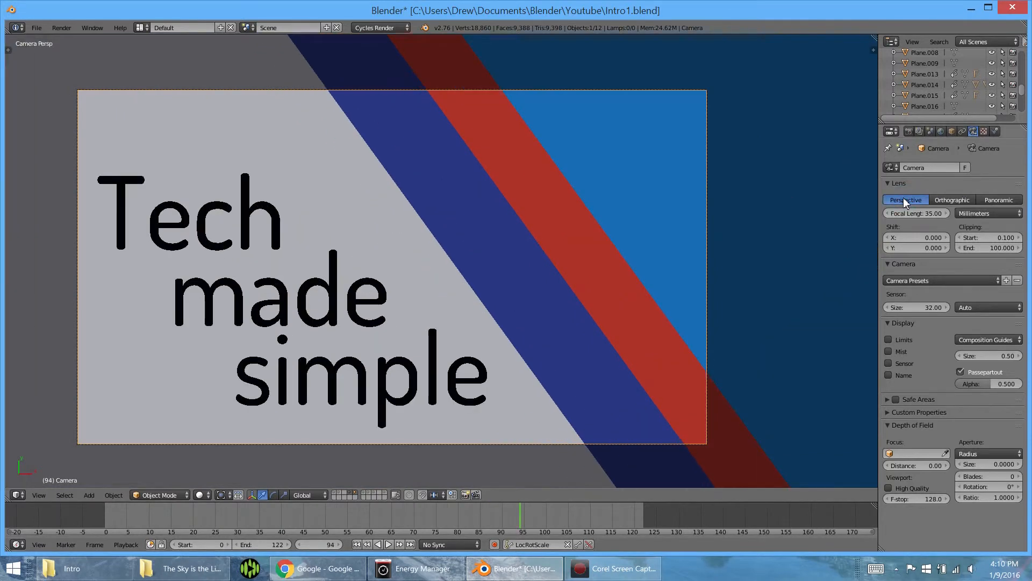
pyautogui.click(953, 202)
# Move to frame 112 in the camera view and inspect the Tech Cubed logo with the Perspective lens, returning the camera to Orthographic.
pyautogui.moveTo(575, 435); pyautogui.dragTo(505, 510, button='middle')
pyautogui.moveTo(505, 510); pyautogui.dragTo(597, 515)
pyautogui.press('KP_0')
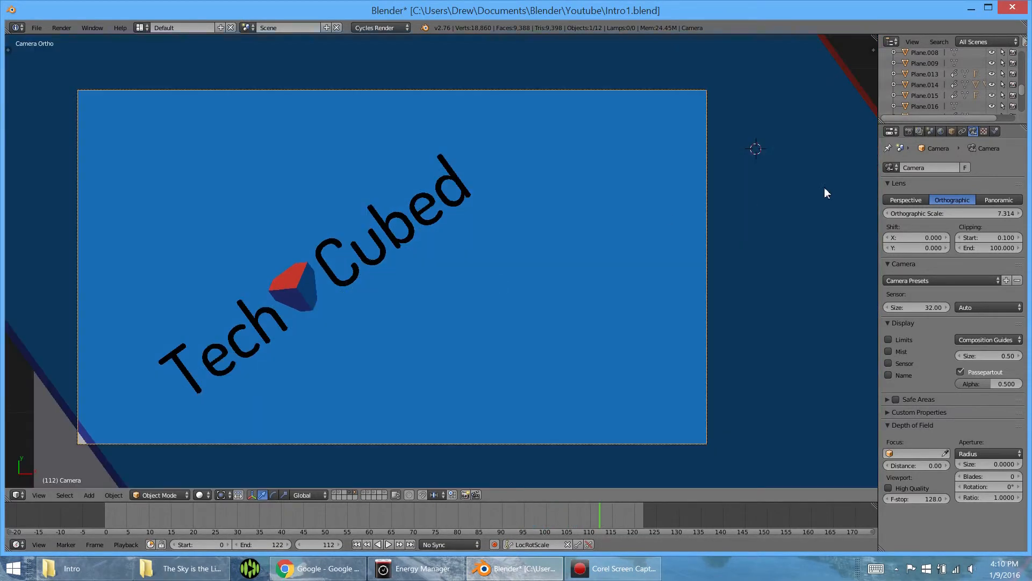
pyautogui.click(906, 199)
pyautogui.scroll(3, 96, 347)
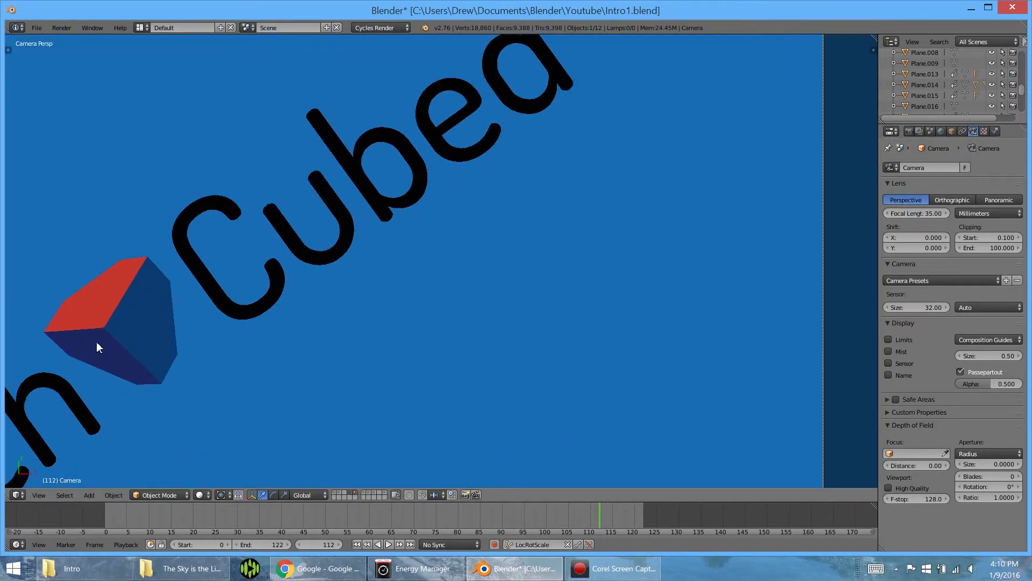
pyautogui.scroll(-4, 92, 333)
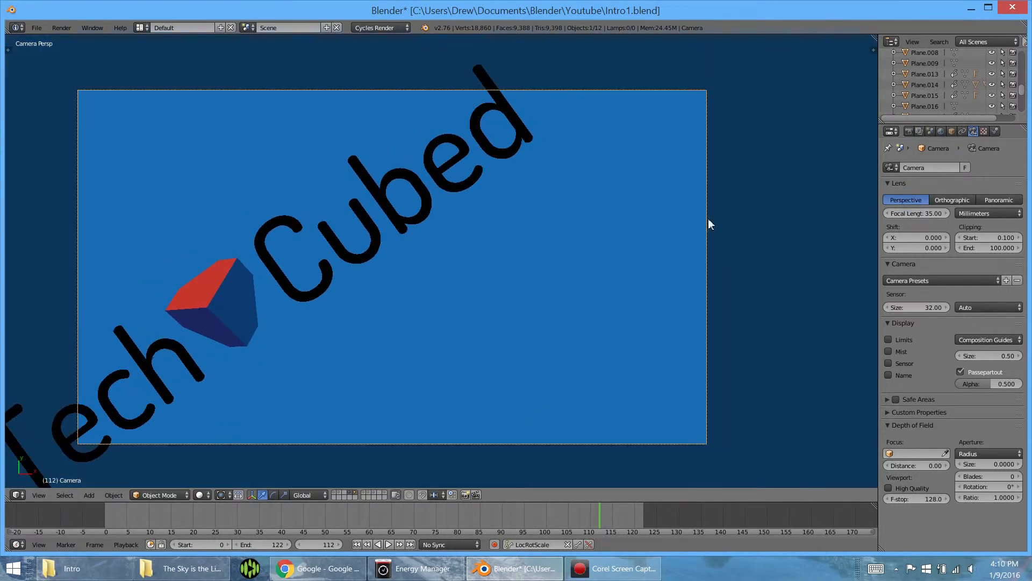
pyautogui.click(931, 200)
# Compare both lens types on the logo's cube again, leave the camera on Orthographic and scrub back to frame 17.
pyautogui.scroll(5, 260, 341)
pyautogui.scroll(-1, 147, 297)
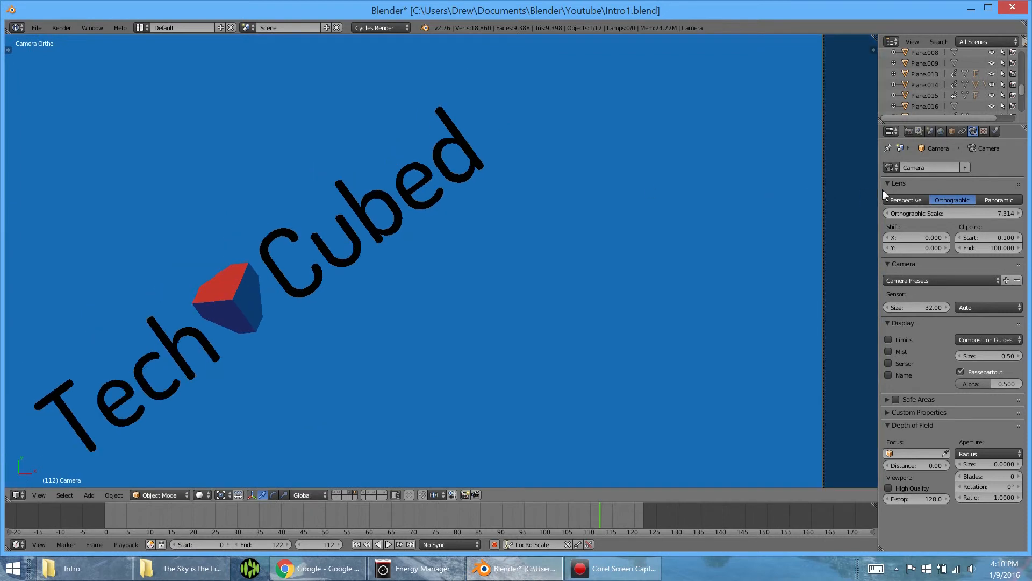
pyautogui.click(903, 199)
pyautogui.click(928, 201)
pyautogui.scroll(-2, 315, 285)
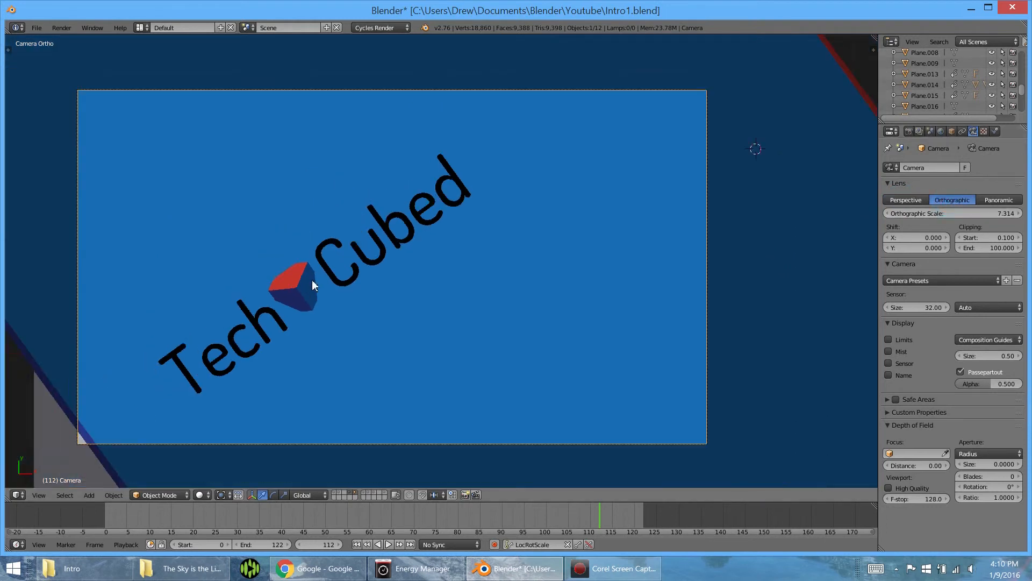
pyautogui.scroll(-1, 314, 285)
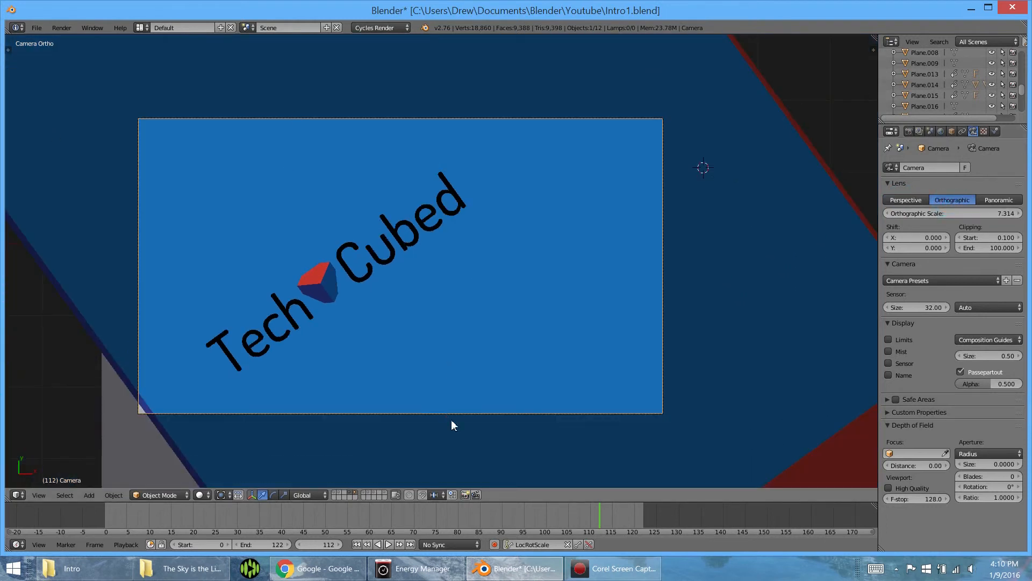
pyautogui.moveTo(597, 519); pyautogui.dragTo(181, 514)
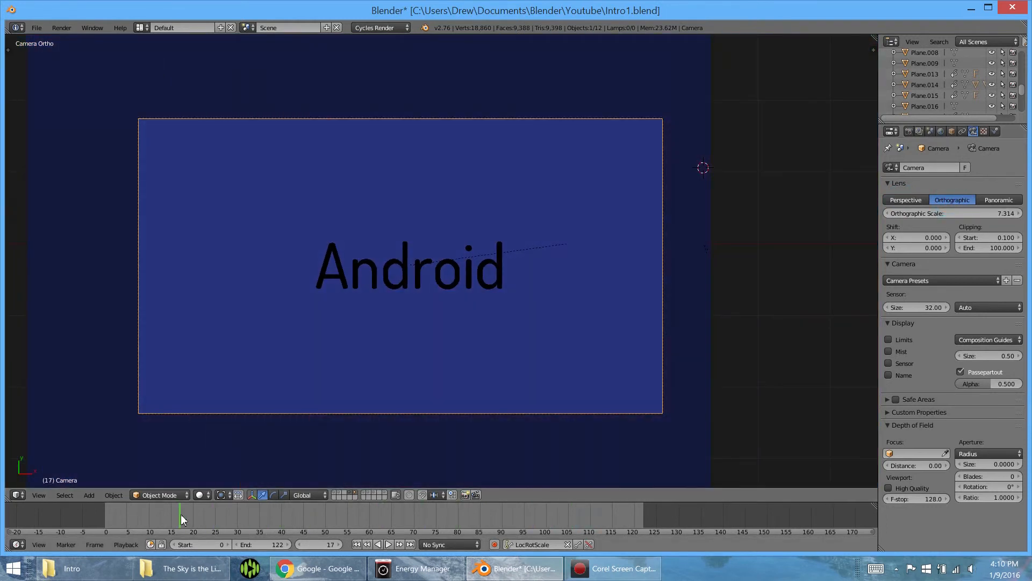